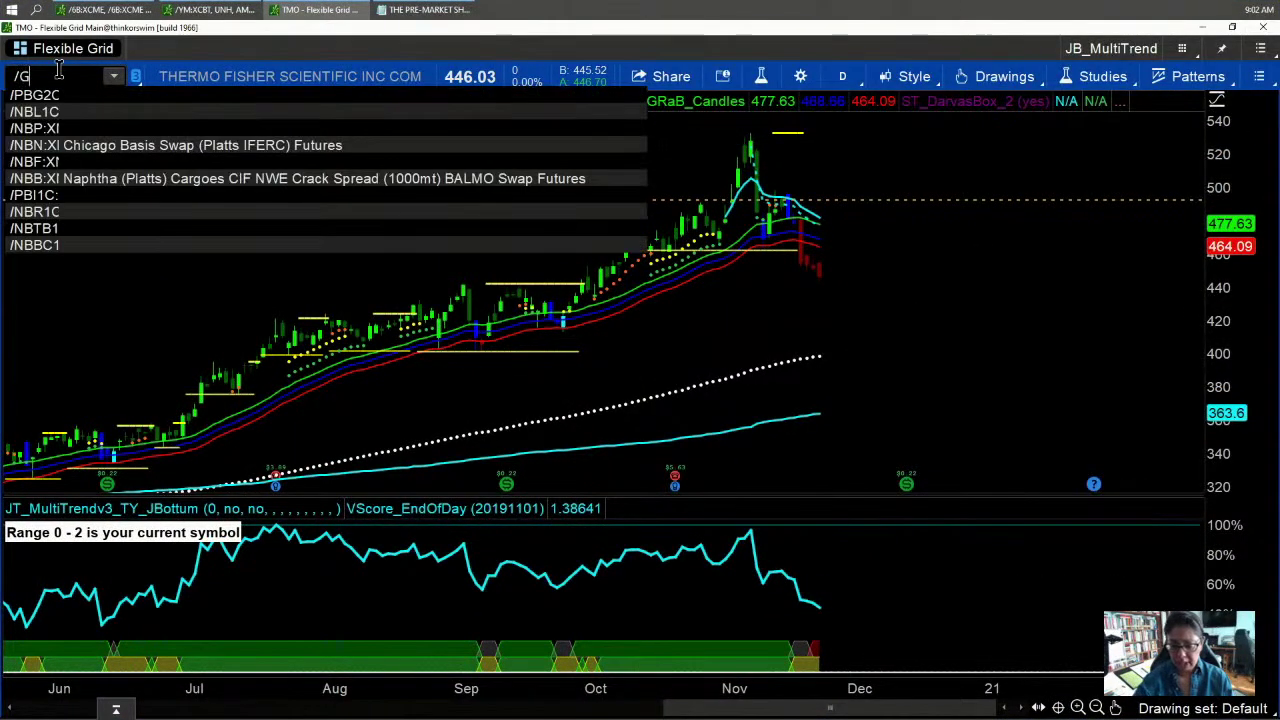
Chart Gold futures with symbol /GC and examine the daily price history back through 2019 and the recent months
{"action": "key", "text": "Return"}
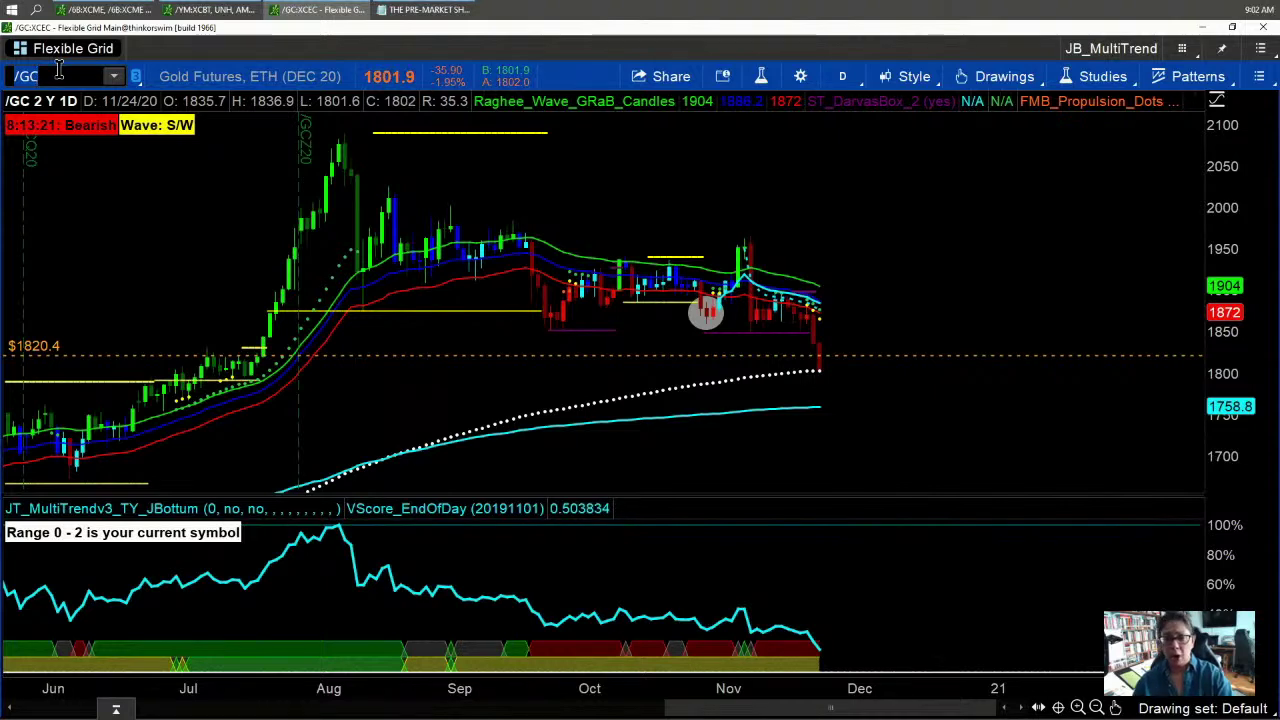
{"action": "left_click_drag", "start_coordinate": [150, 212], "coordinate": [360, 197]}
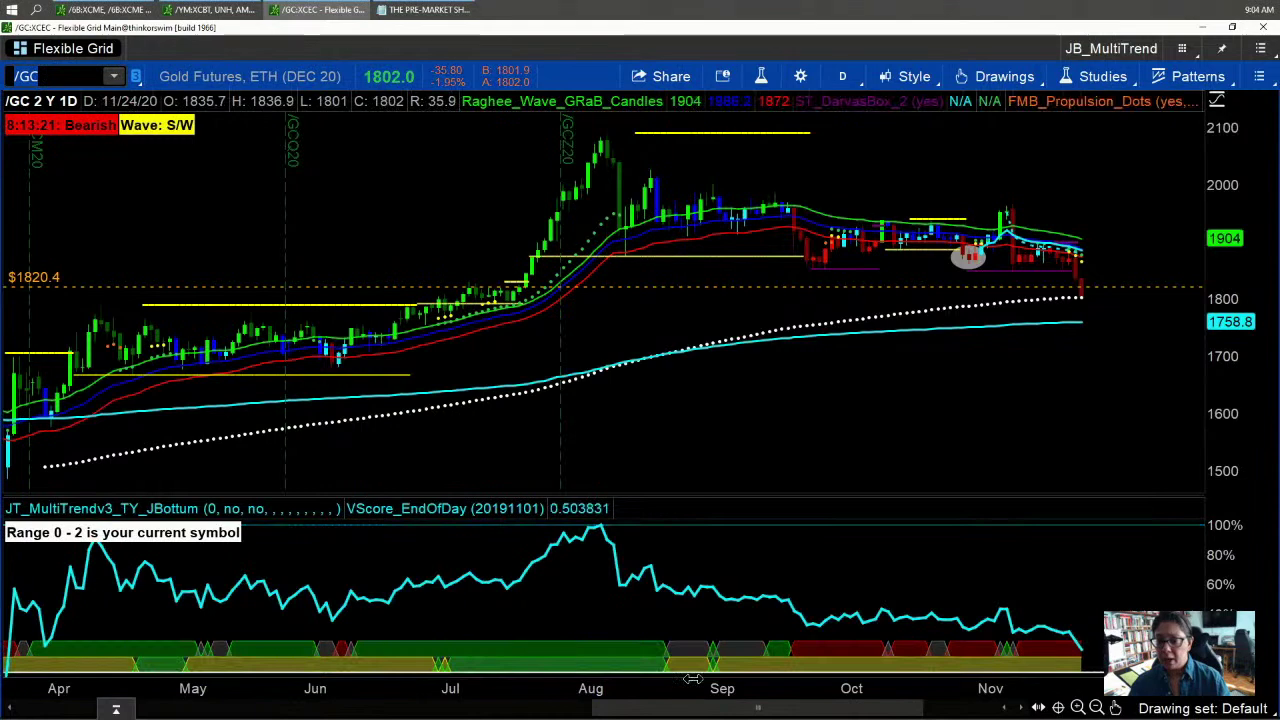
{"action": "scroll", "coordinate": [661, 683], "scroll_direction": "up", "scroll_amount": 2}
{"action": "scroll", "coordinate": [661, 683], "scroll_direction": "up", "scroll_amount": 2}
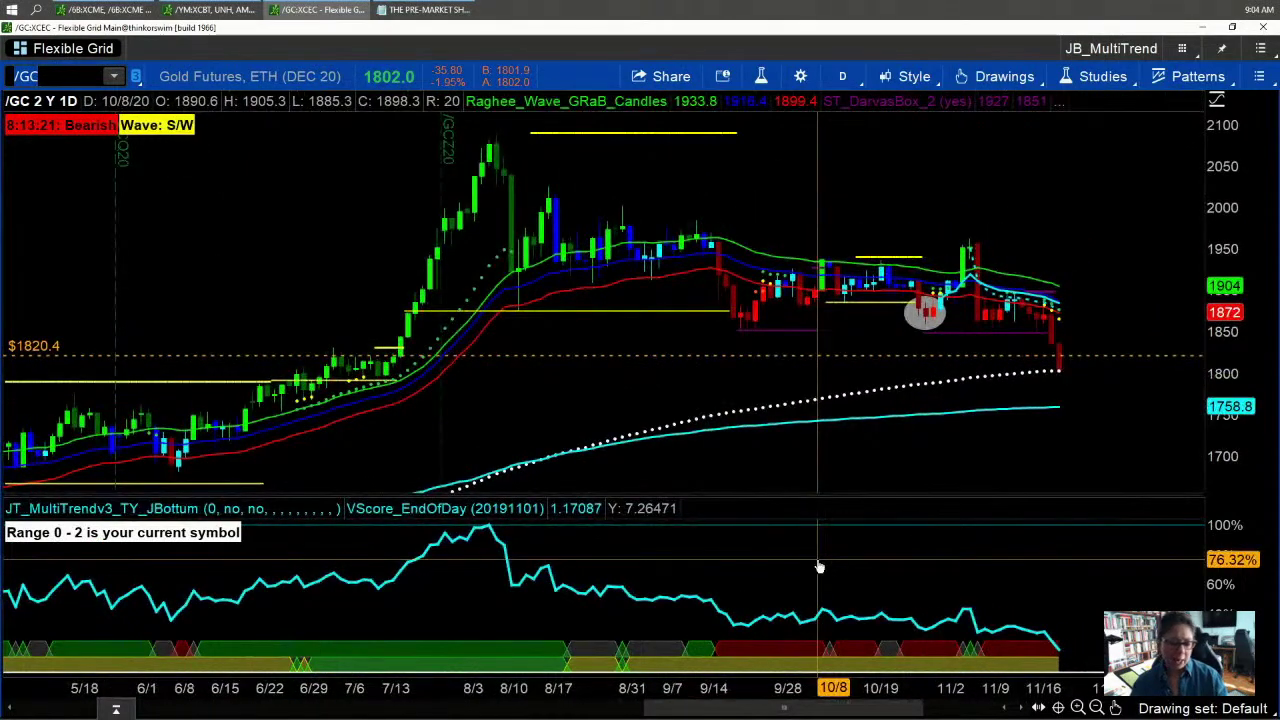
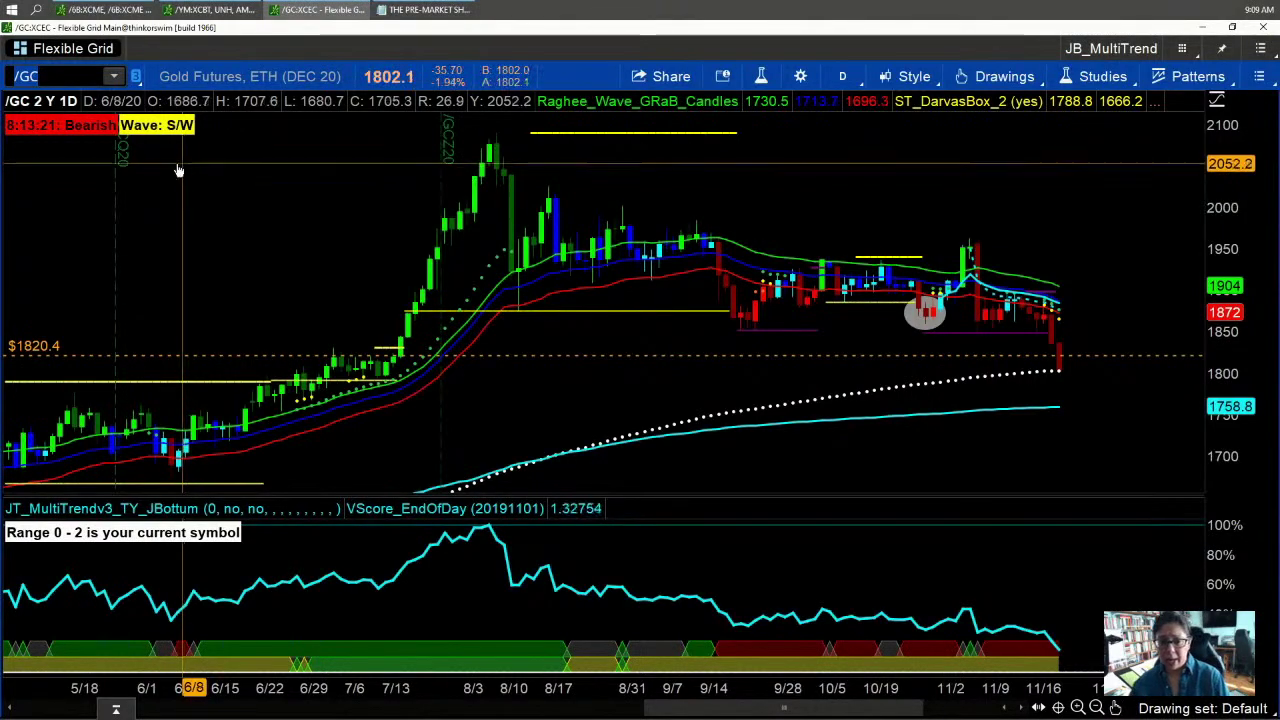
{"action": "left_click_drag", "start_coordinate": [596, 686], "coordinate": [782, 680]}
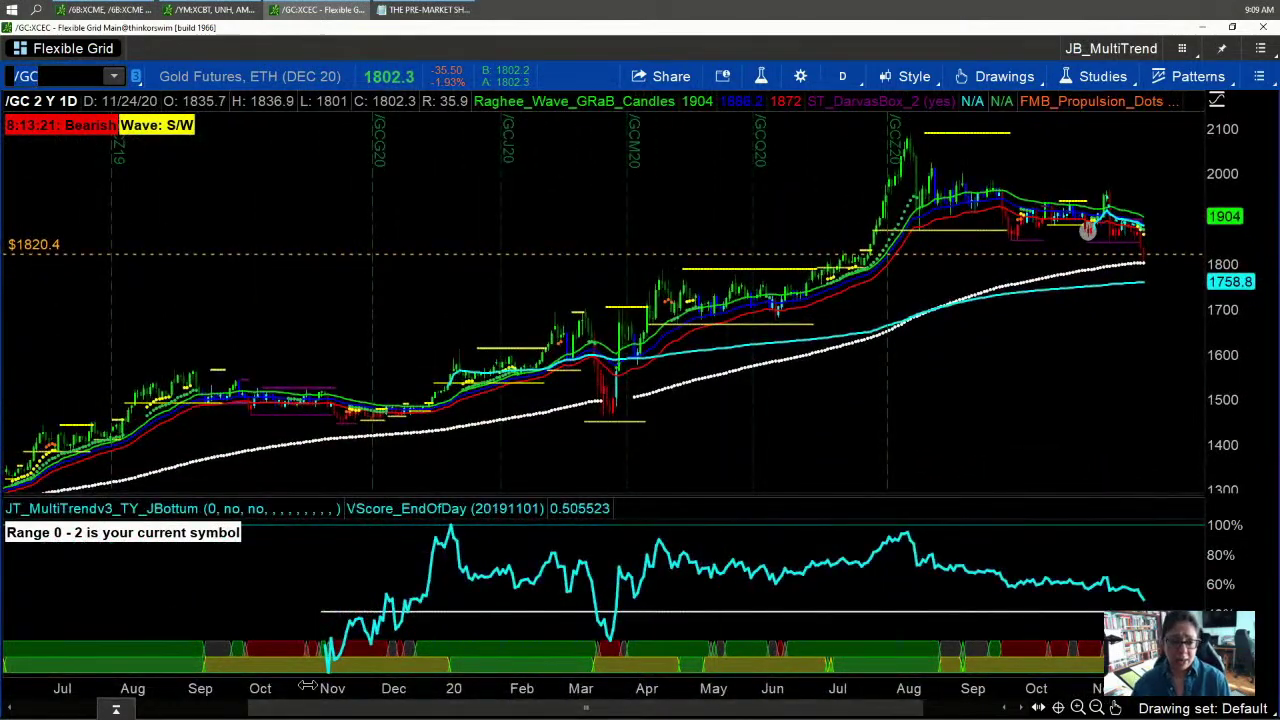
{"action": "left_click_drag", "start_coordinate": [307, 686], "coordinate": [430, 684]}
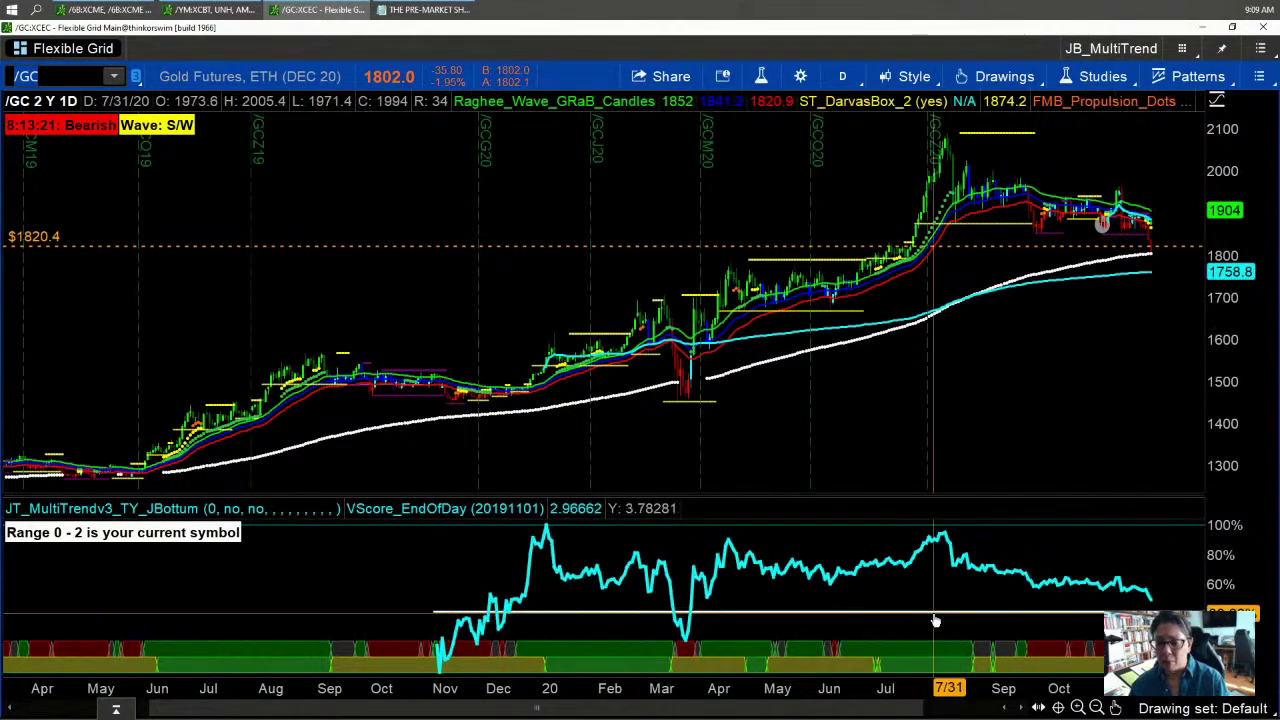
{"action": "left_click_drag", "start_coordinate": [925, 688], "coordinate": [828, 640]}
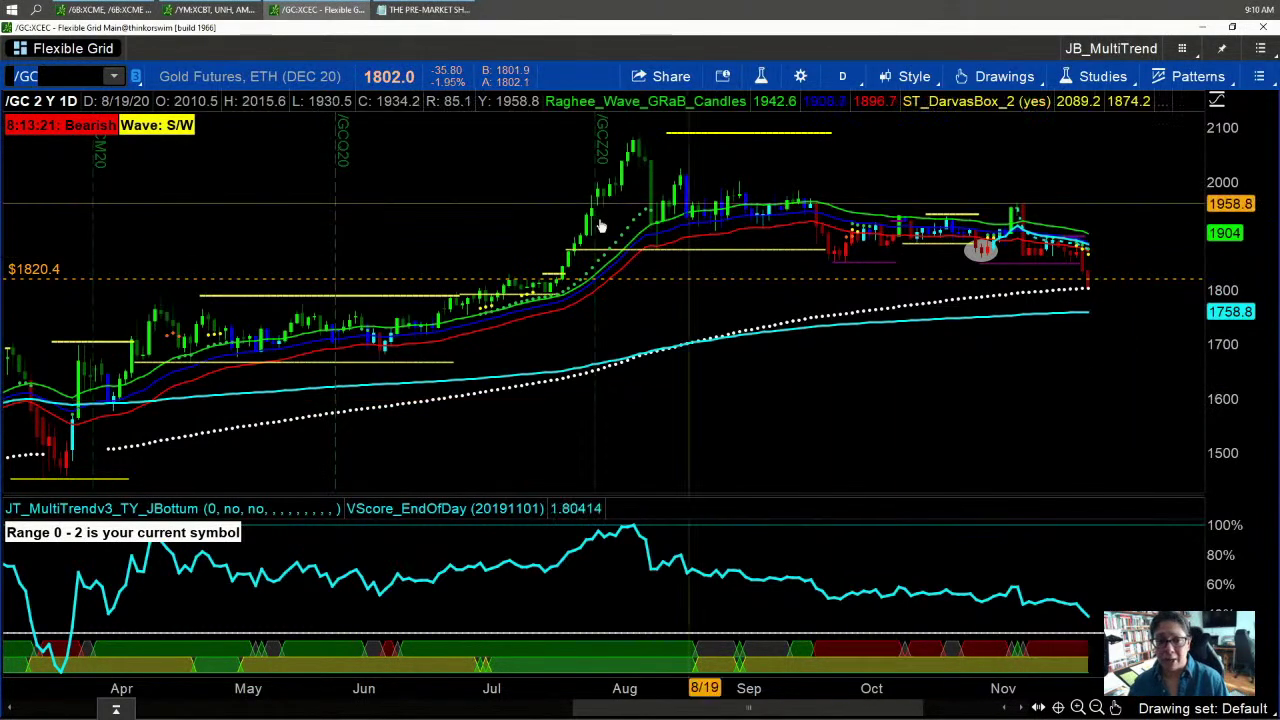
Switch the chart to New Zealand Dollar futures with symbol /6N
{"action": "left_click", "coordinate": [81, 77]}
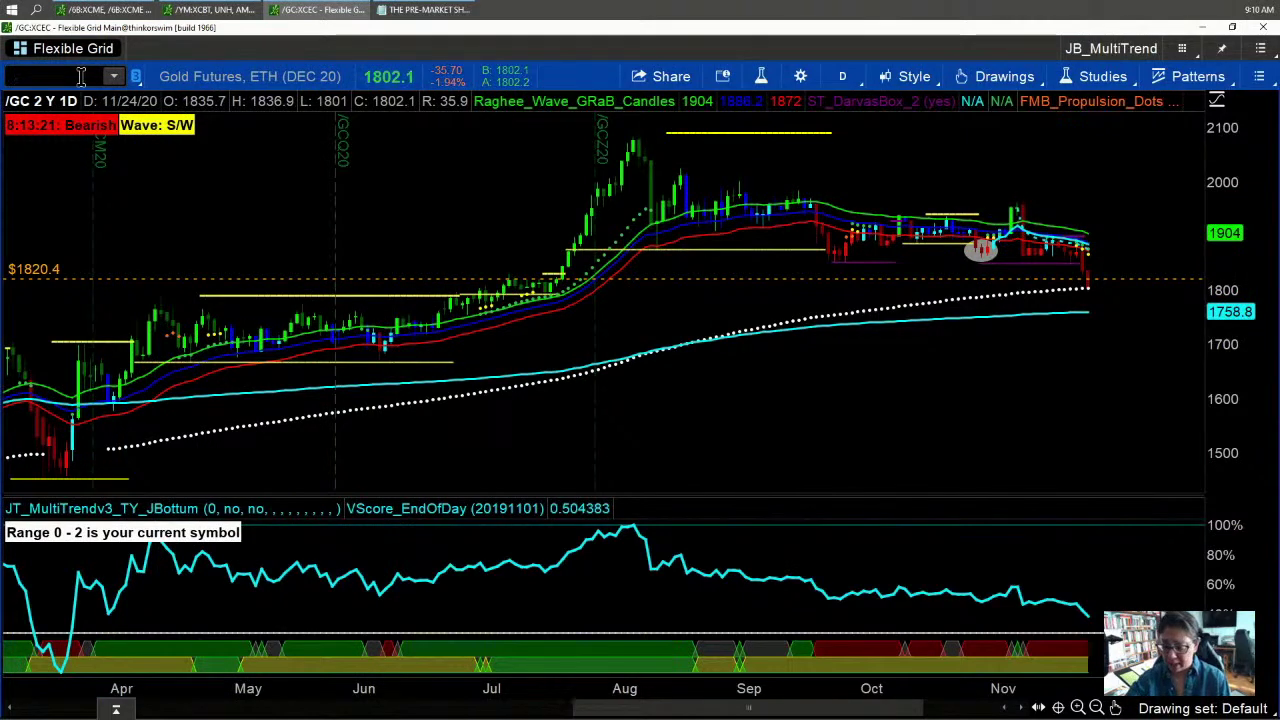
{"action": "type", "text": "/6E"}
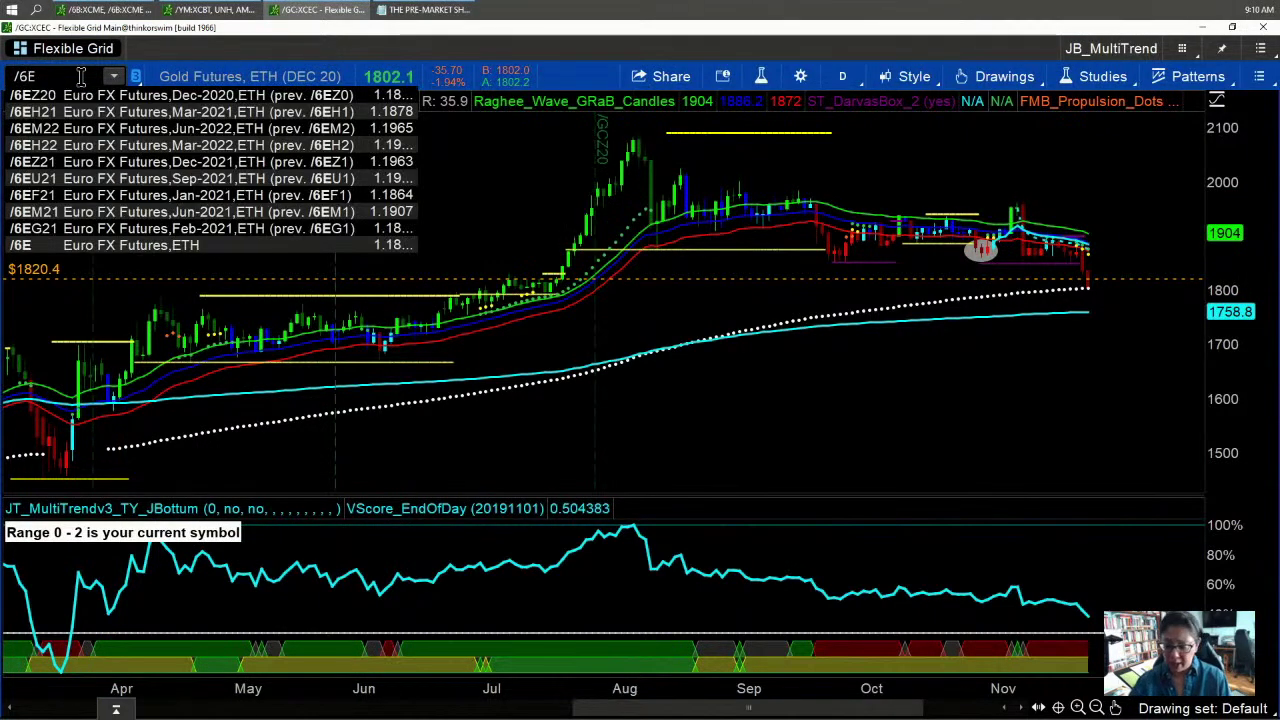
{"action": "key", "text": "BackSpace"}
{"action": "type", "text": "N"}
{"action": "key", "text": "Return"}
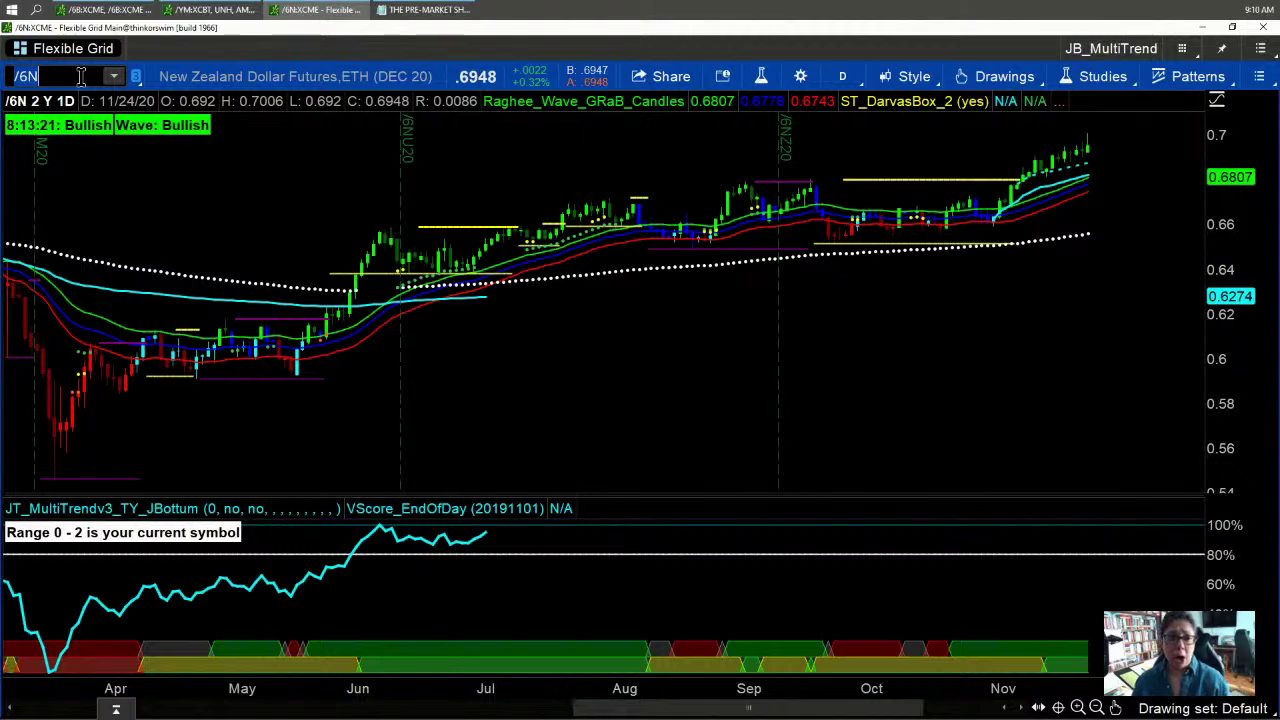
Switch the chart to British Pound futures with symbol /6B
{"action": "key", "text": "BackSpace"}
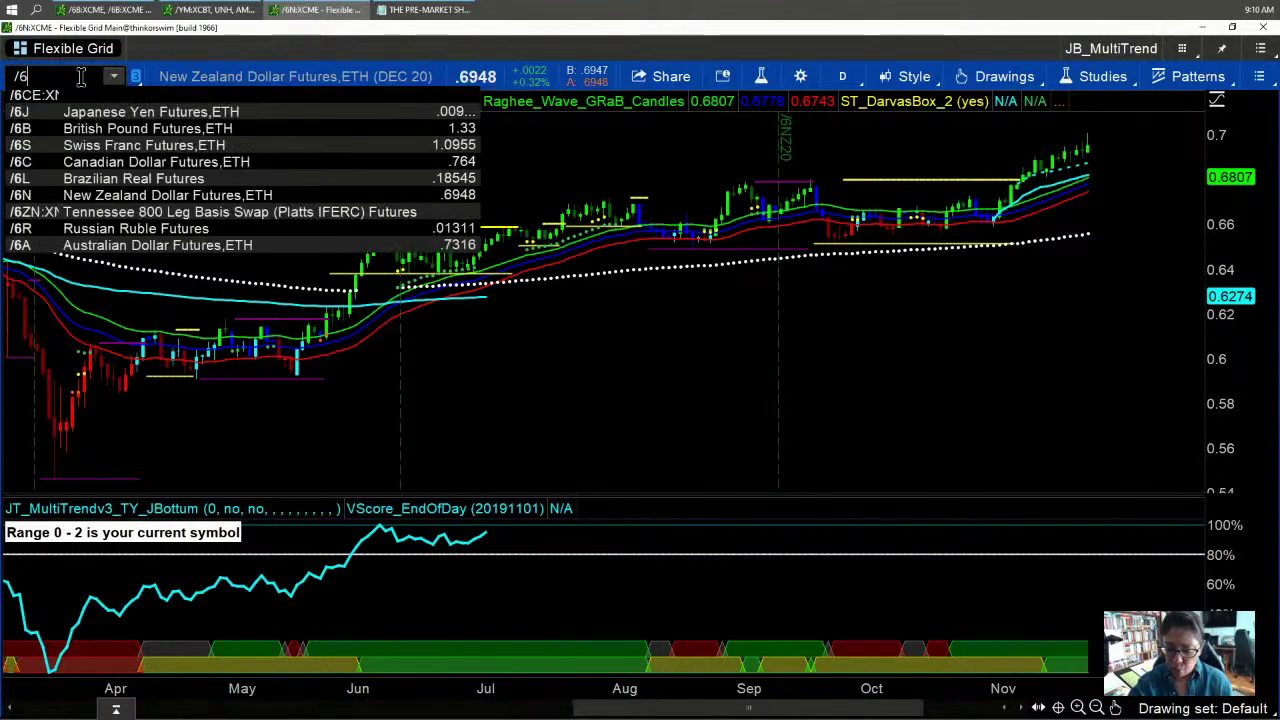
{"action": "type", "text": "B"}
{"action": "key", "text": "Return"}
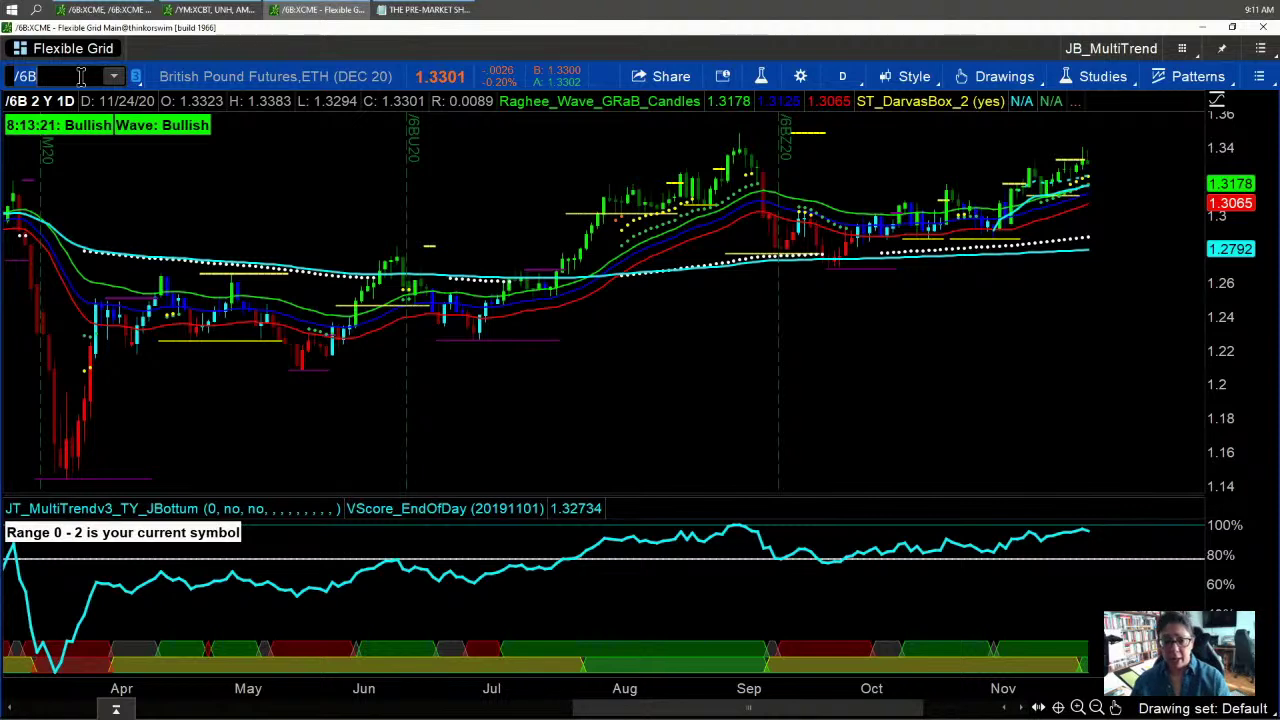
Switch the chart to Euro FX futures with symbol /6E
{"action": "type", "text": "/5"}
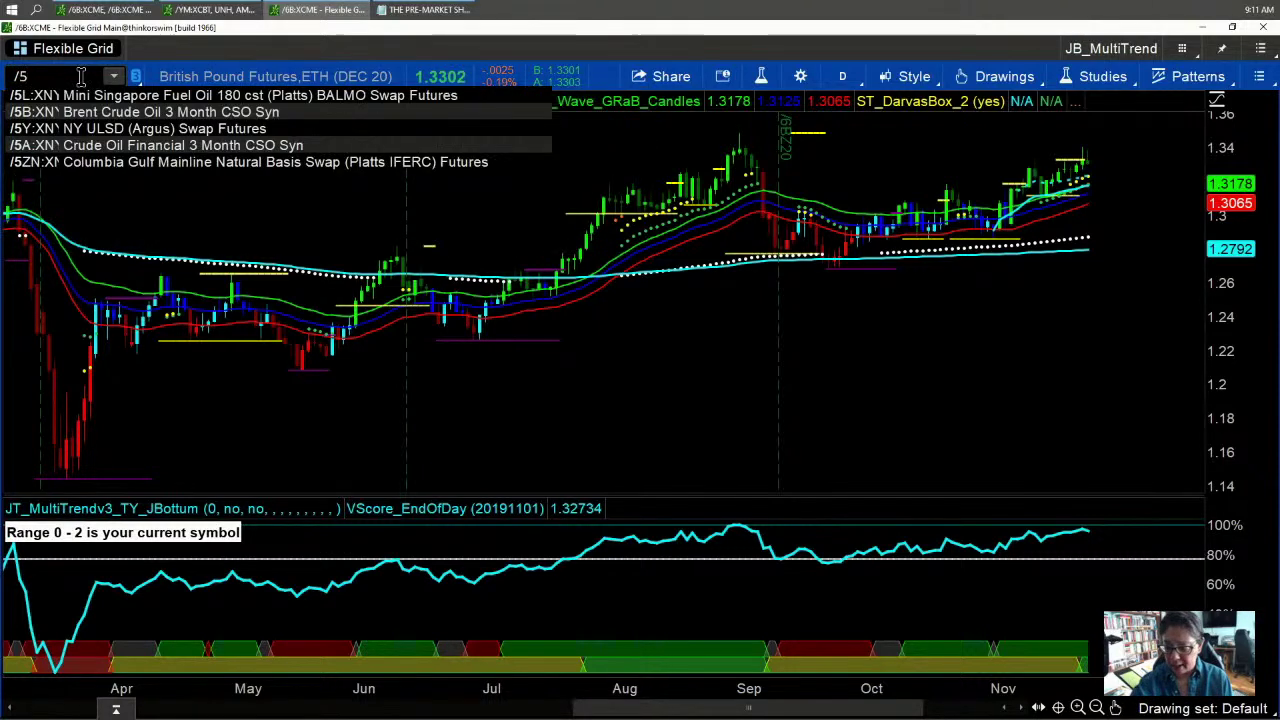
{"action": "key", "text": "BackSpace"}
{"action": "type", "text": "6E"}
{"action": "key", "text": "Return"}
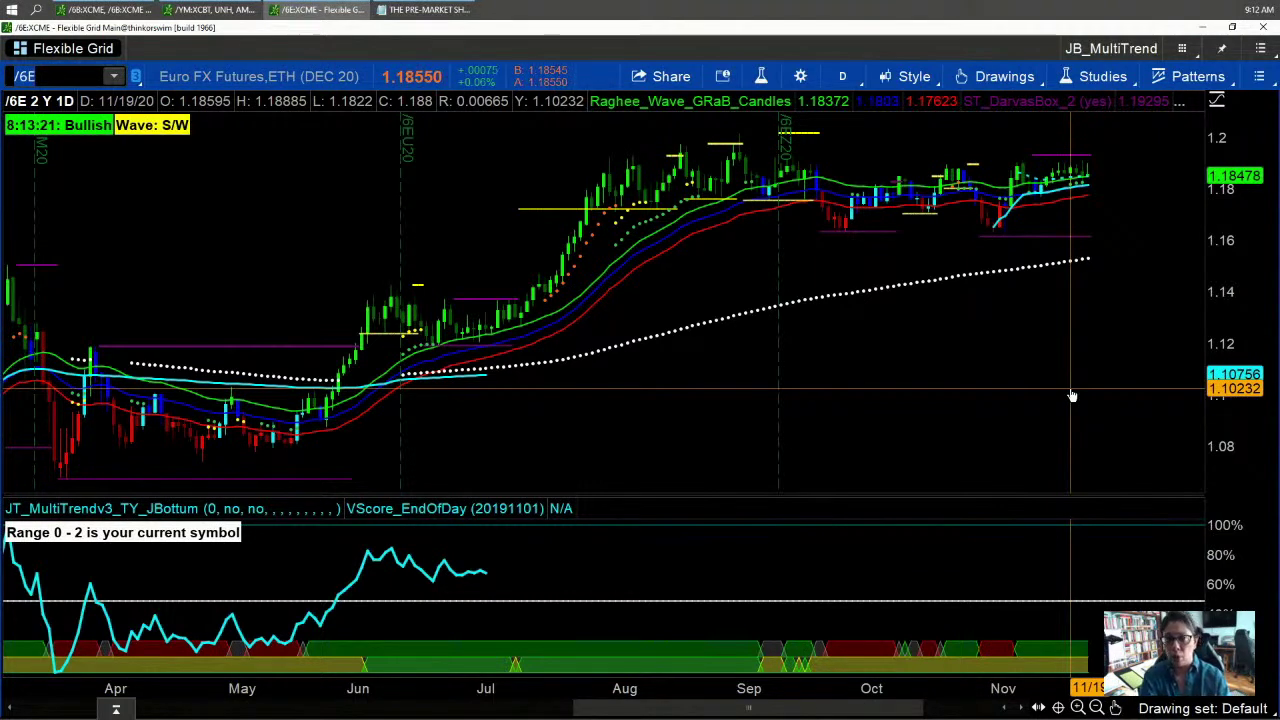
Switch the chart to Copper futures with symbol /HG
{"action": "key", "text": "BackSpace"}
{"action": "key", "text": "BackSpace"}
{"action": "type", "text": "HG"}
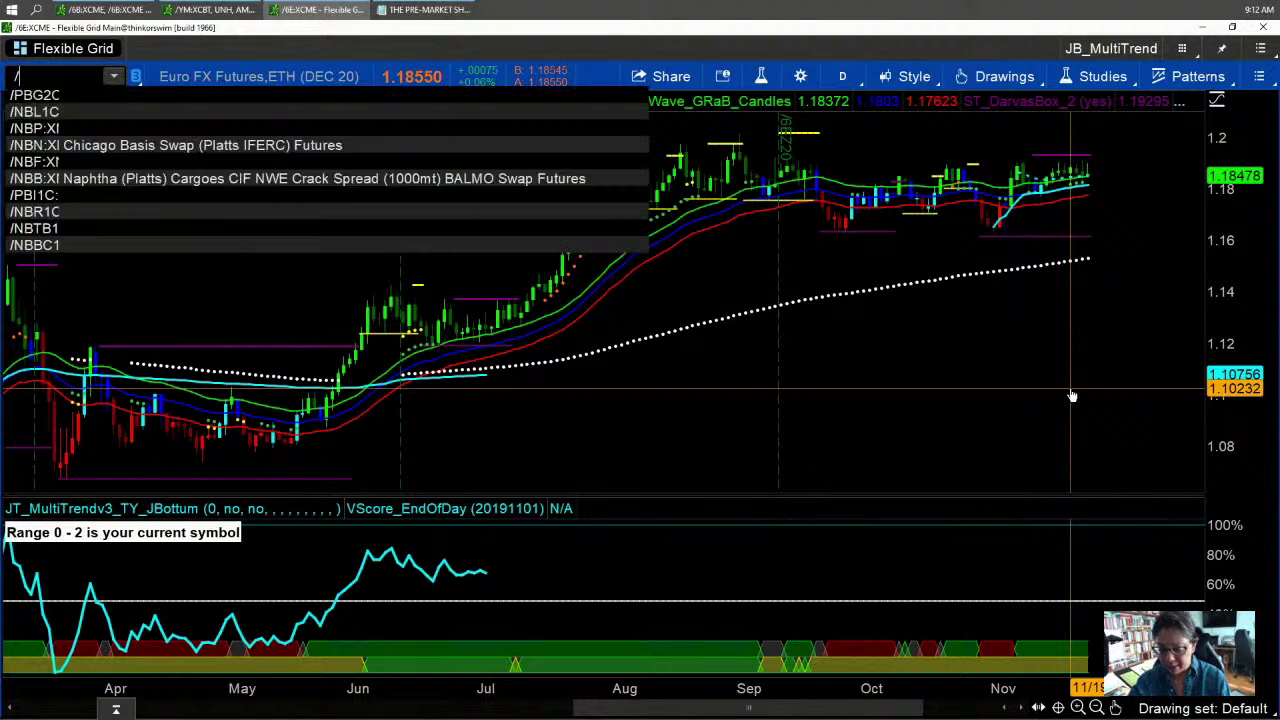
{"action": "key", "text": "Return"}
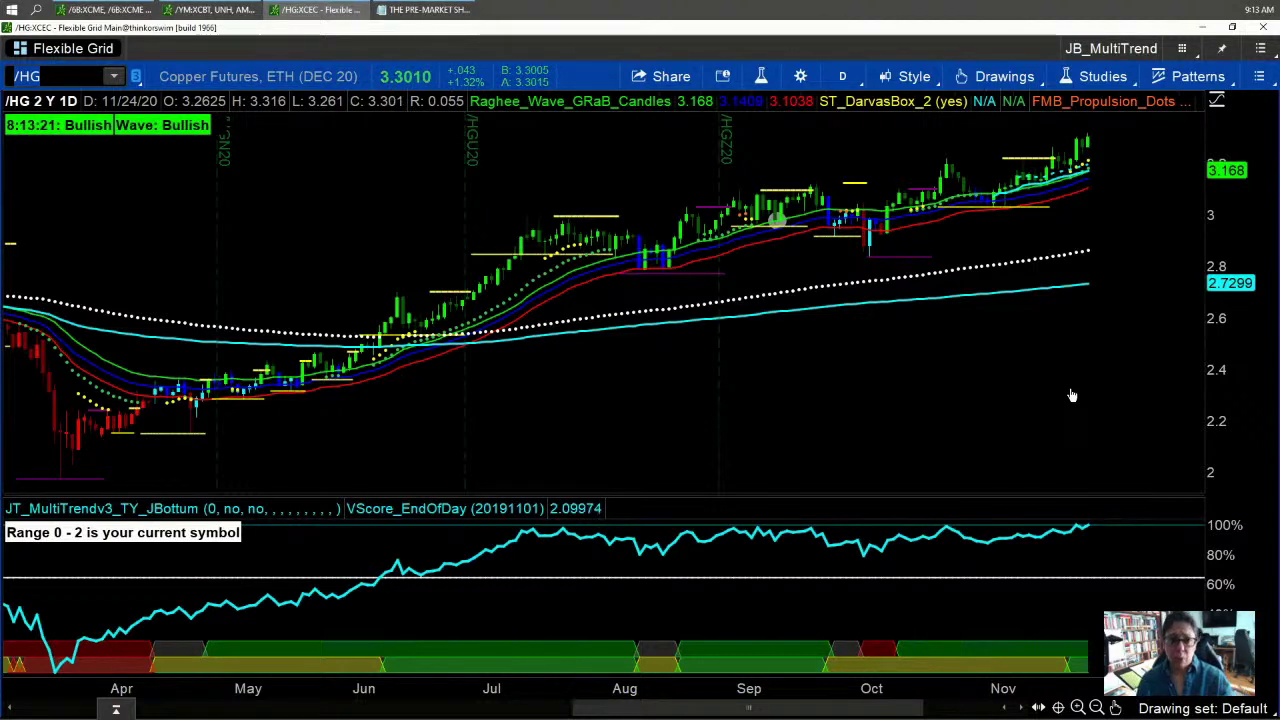
Switch the chart to Freeport-McMoRan stock with symbol FCX
{"action": "type", "text": "FC"}
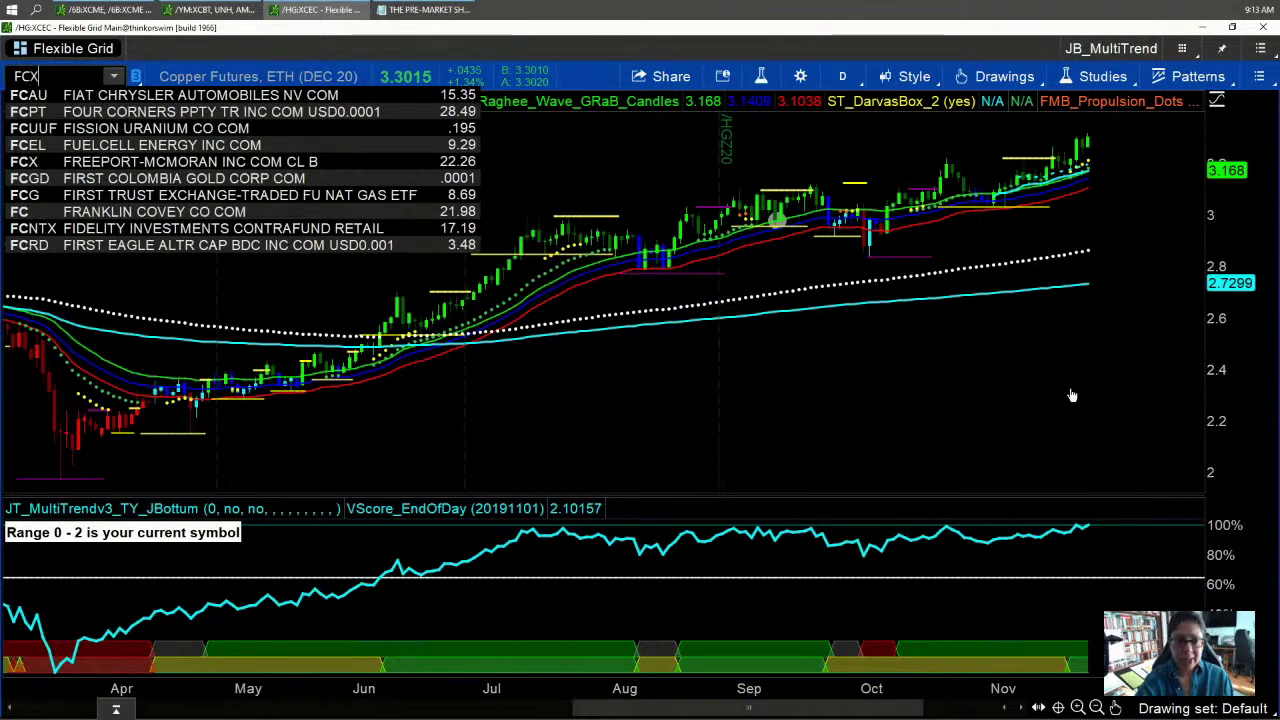
{"action": "type", "text": "X"}
{"action": "key", "text": "Return"}
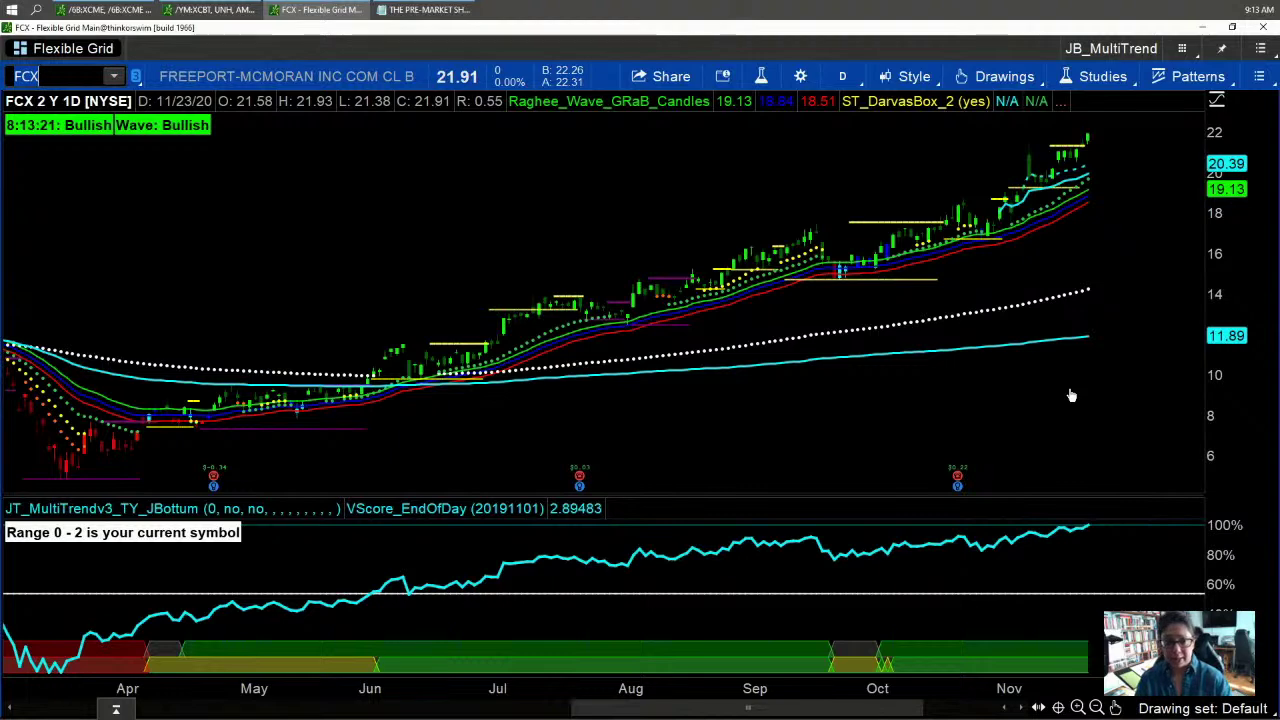
Chart Natural Gas futures with symbol /NG, and bring up Market Q View's natural gas seasonal composite in a maximized browser window
{"action": "type", "text": "/NG"}
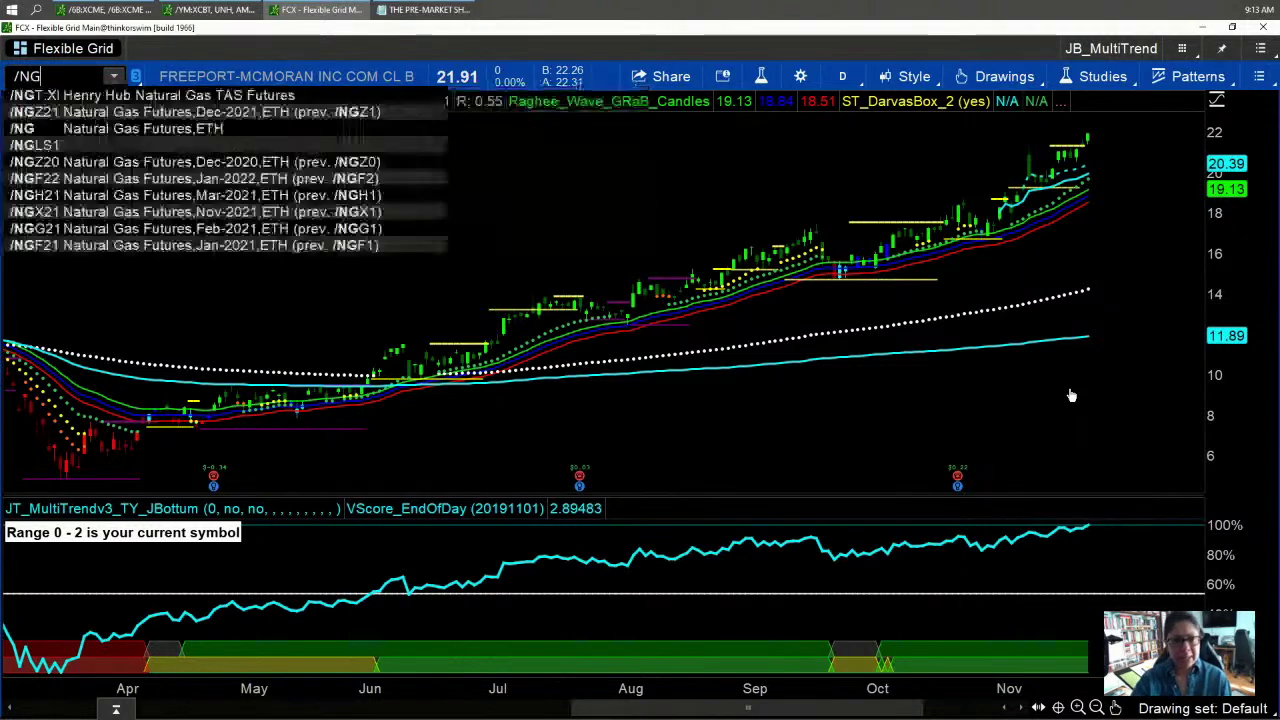
{"action": "key", "text": "Return"}
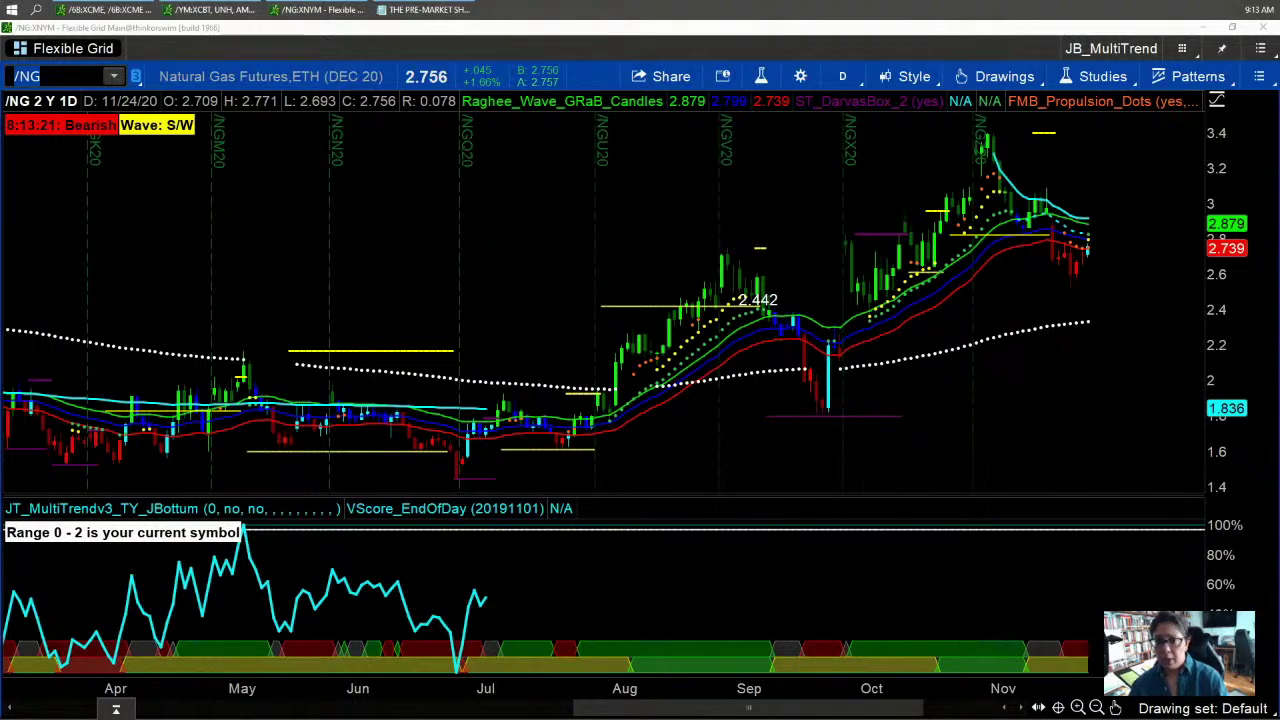
{"action": "left_click_drag", "start_coordinate": [5, 14], "coordinate": [777, 323]}
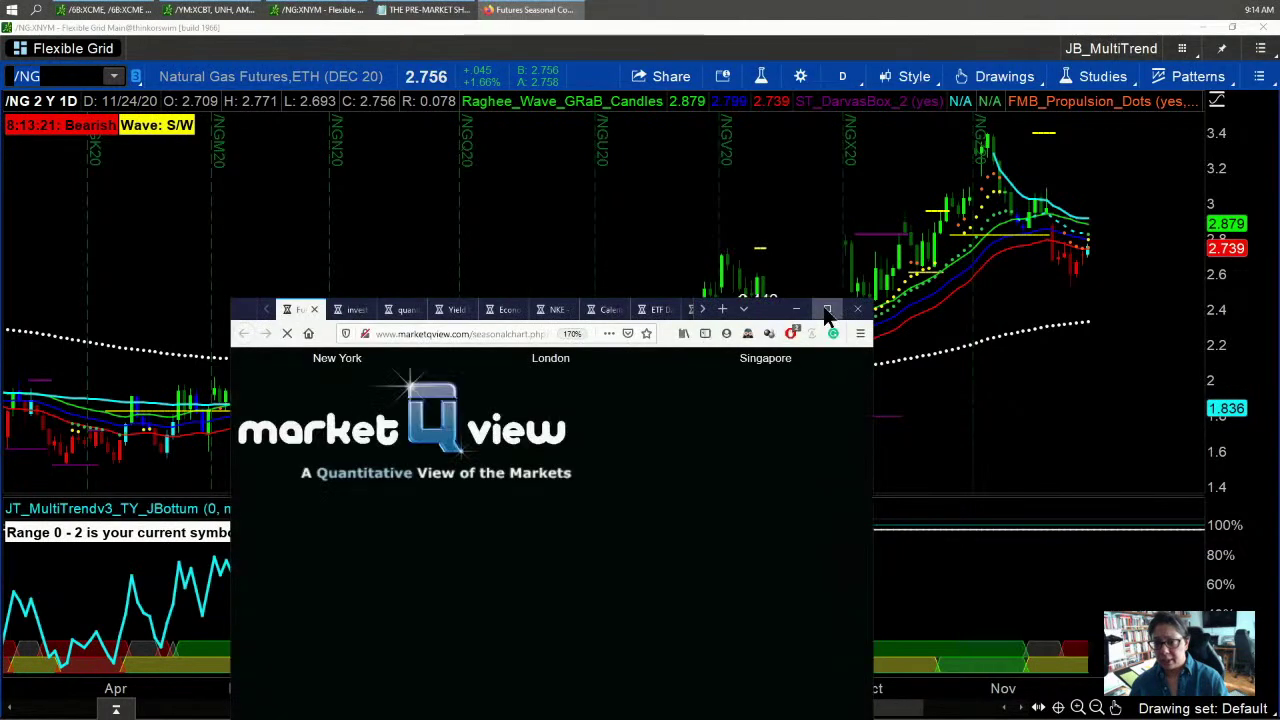
{"action": "double_click", "coordinate": [823, 306]}
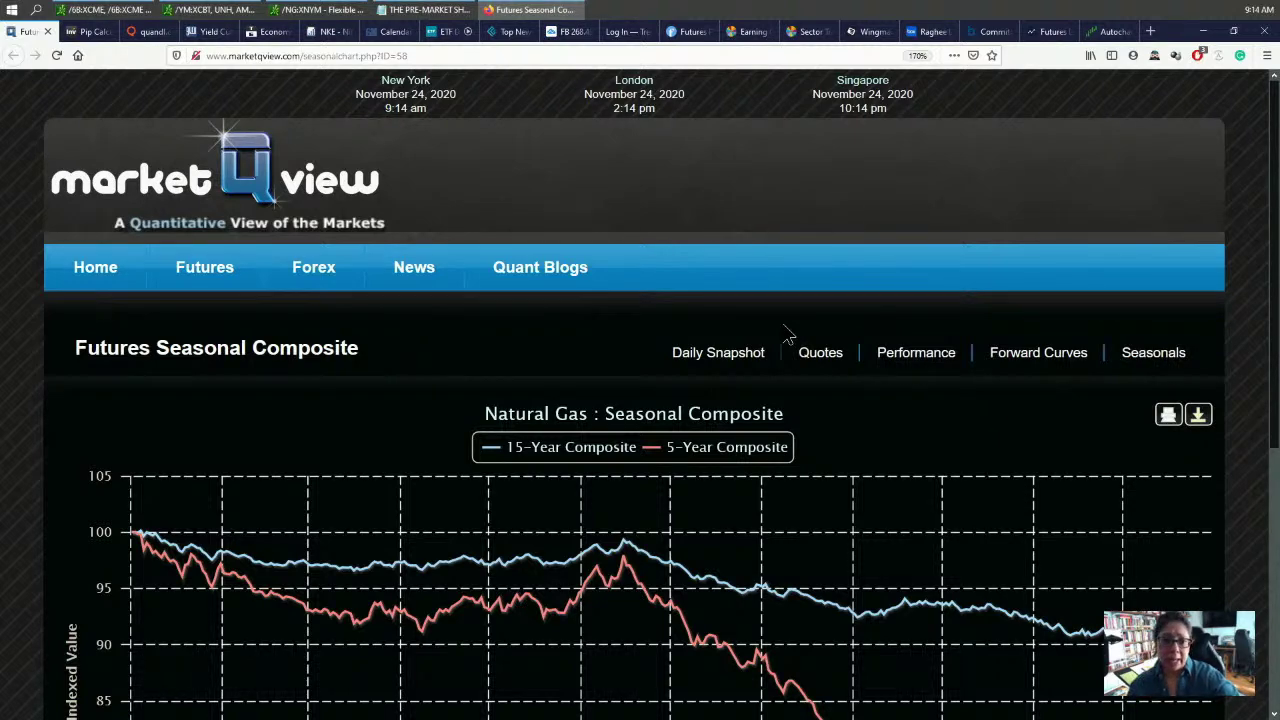
Switch to the Estimize page for NKE and look through the upcoming earnings reports listed there, including MDT, AZO, COST, ORCL and FDX
{"action": "left_click", "coordinate": [325, 33]}
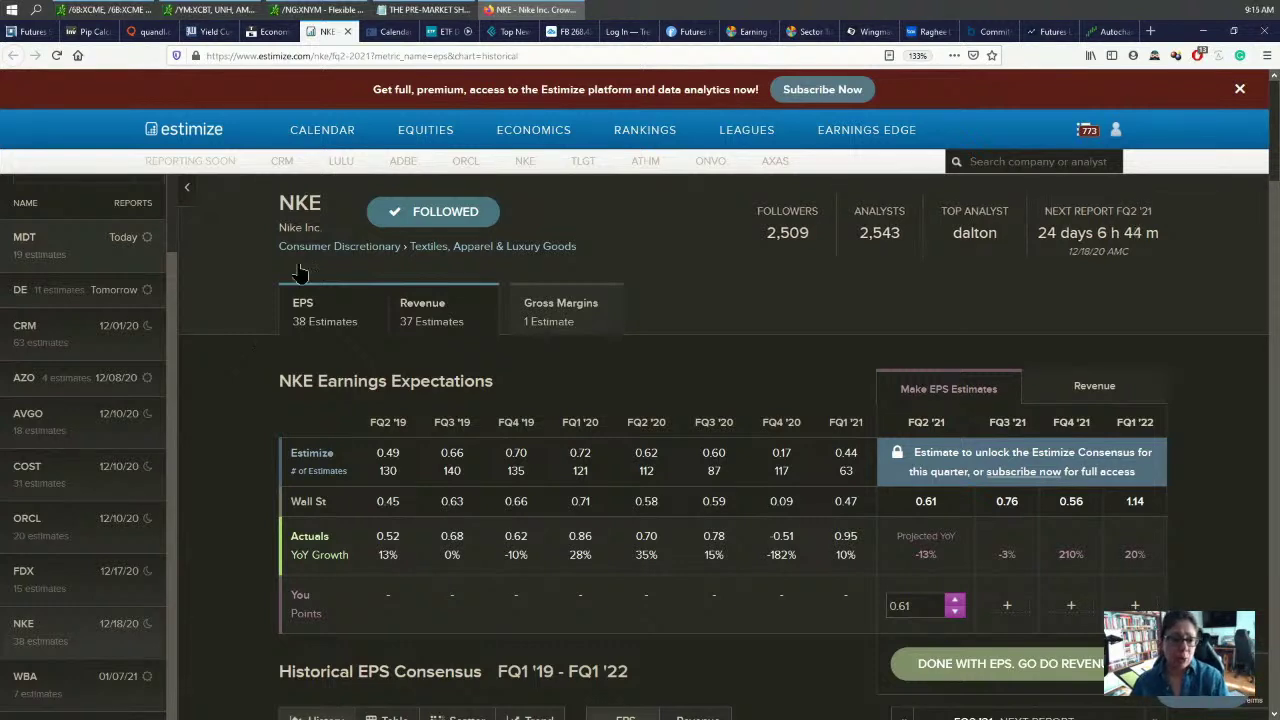
{"action": "mouse_move", "coordinate": [85, 495]}
{"action": "scroll", "coordinate": [85, 495], "scroll_direction": "down", "scroll_amount": 1}
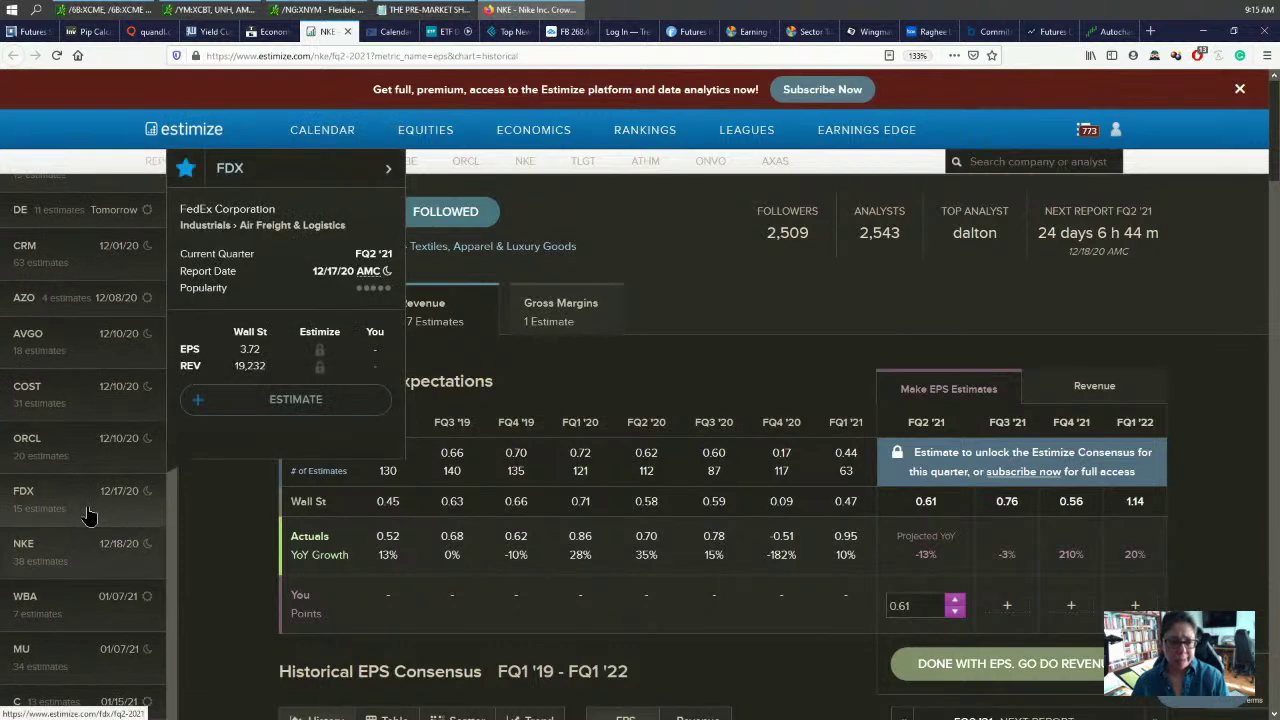
{"action": "mouse_move", "coordinate": [80, 403]}
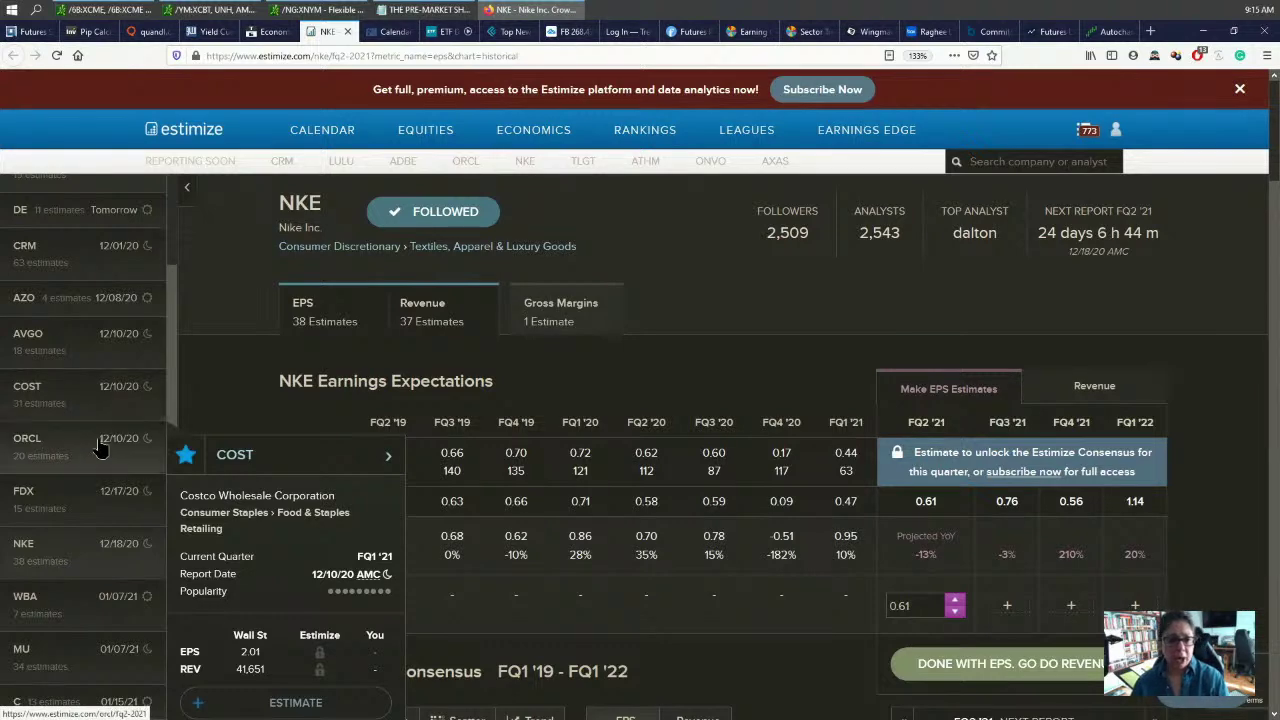
{"action": "scroll", "coordinate": [100, 443], "scroll_direction": "down", "scroll_amount": 2}
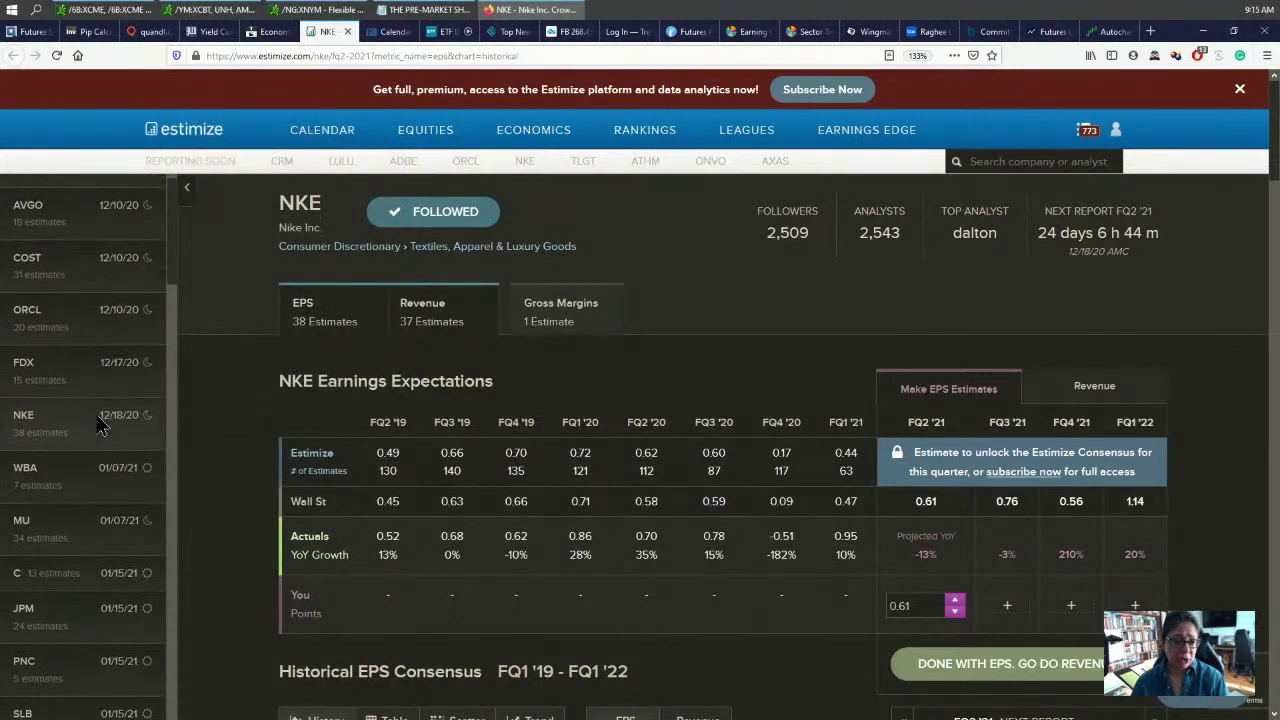
{"action": "scroll", "coordinate": [96, 414], "scroll_direction": "up", "scroll_amount": 1}
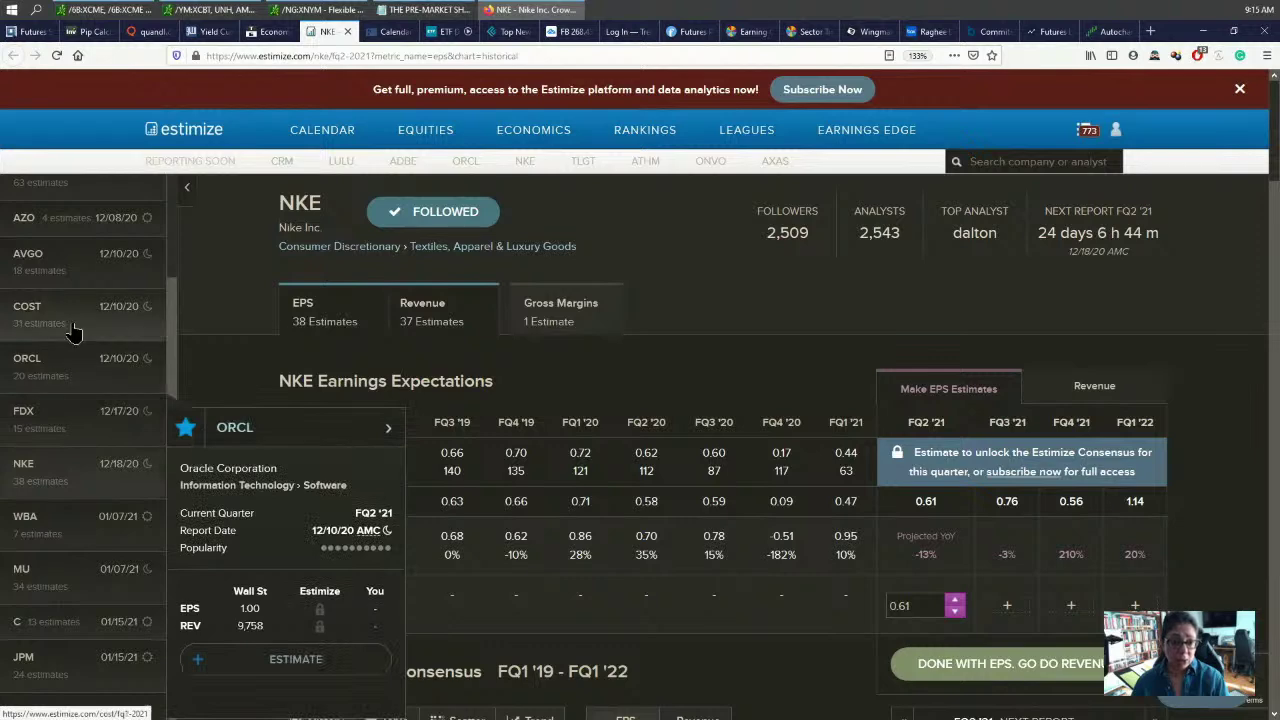
{"action": "mouse_move", "coordinate": [77, 277]}
{"action": "scroll", "coordinate": [76, 295], "scroll_direction": "up", "scroll_amount": 1}
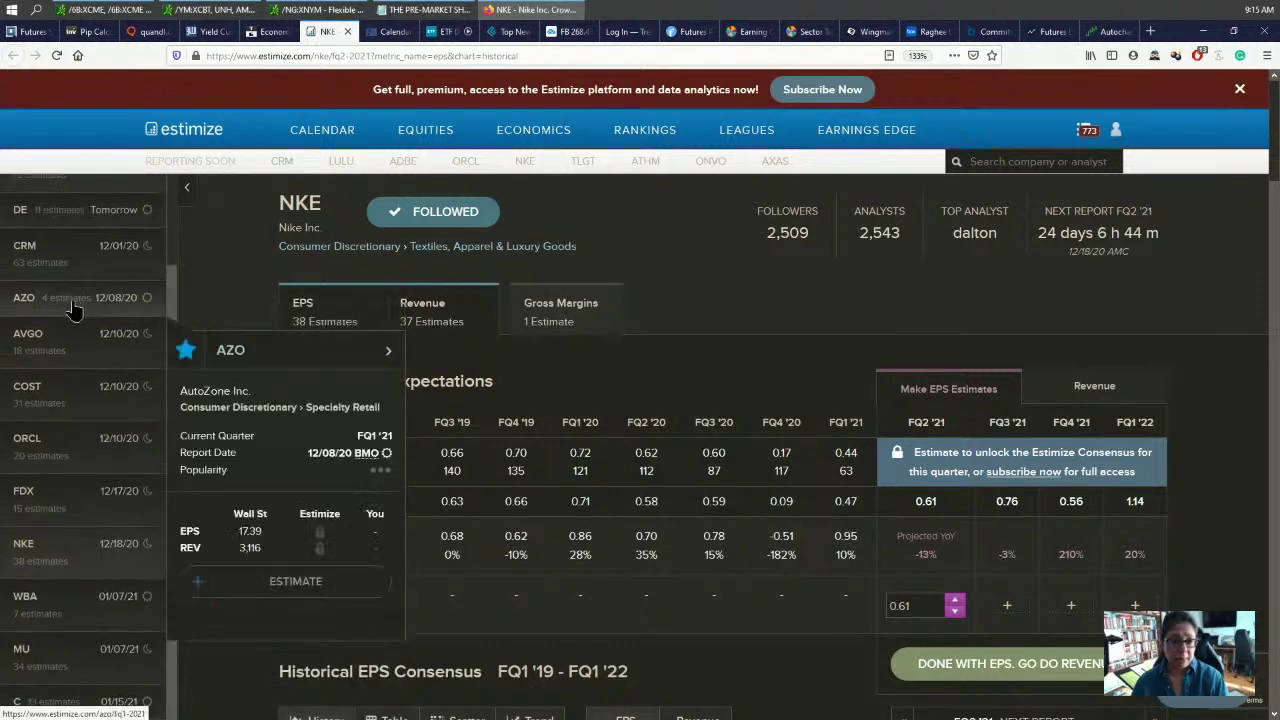
{"action": "scroll", "coordinate": [72, 299], "scroll_direction": "up", "scroll_amount": 1}
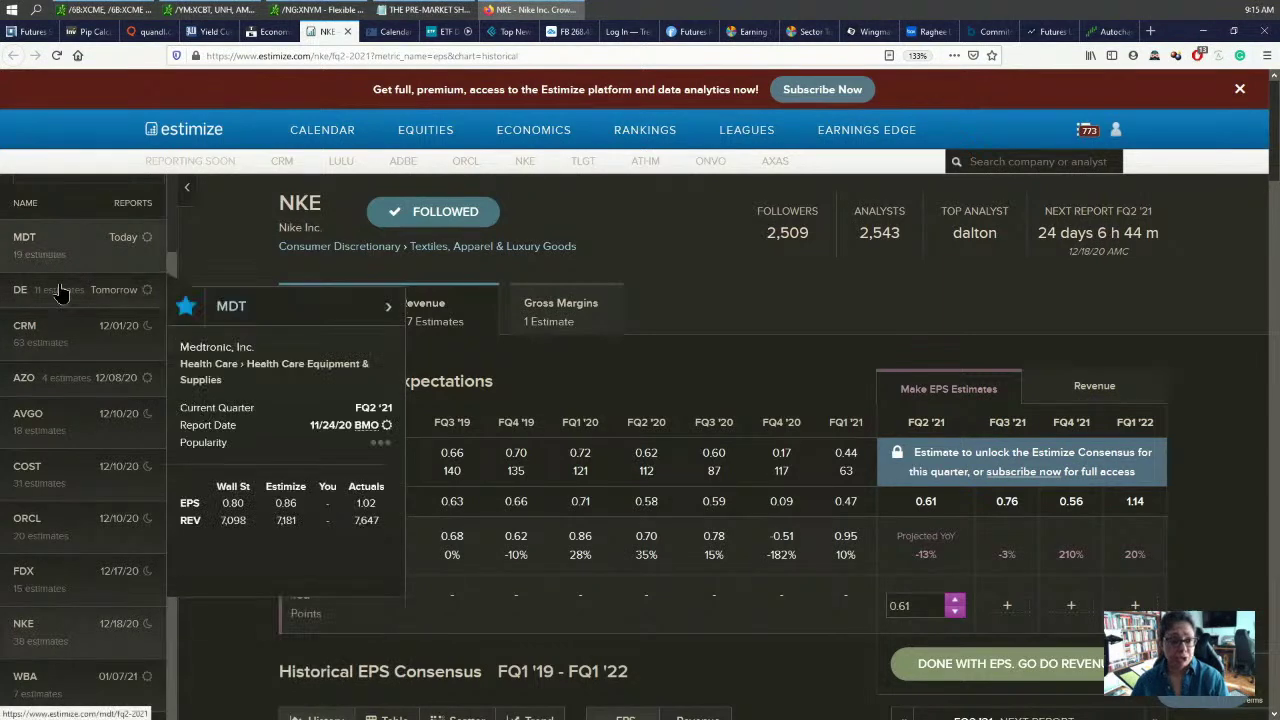
{"action": "mouse_move", "coordinate": [100, 462]}
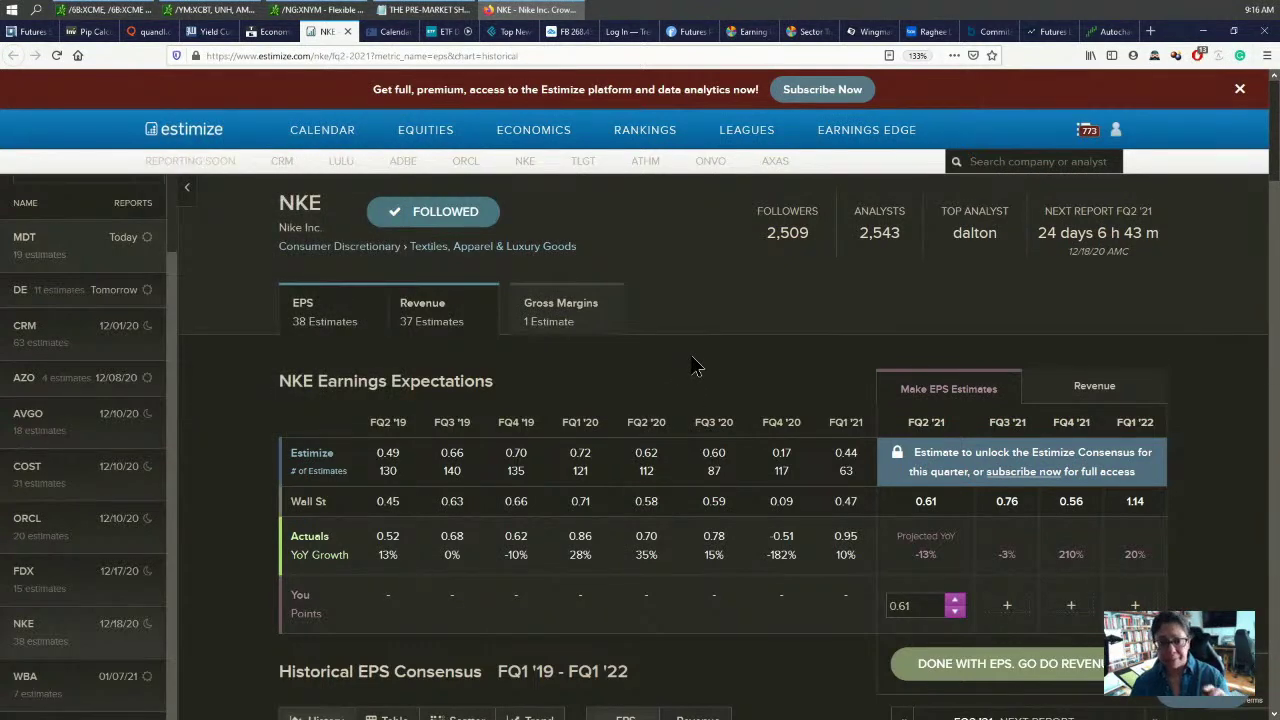
Check the WBA, JPM and FDX report dates in the Estimize earnings list, and return to the Natural Gas chart in thinkorswim
{"action": "scroll", "coordinate": [147, 517], "scroll_direction": "down", "scroll_amount": 2}
{"action": "mouse_move", "coordinate": [147, 517]}
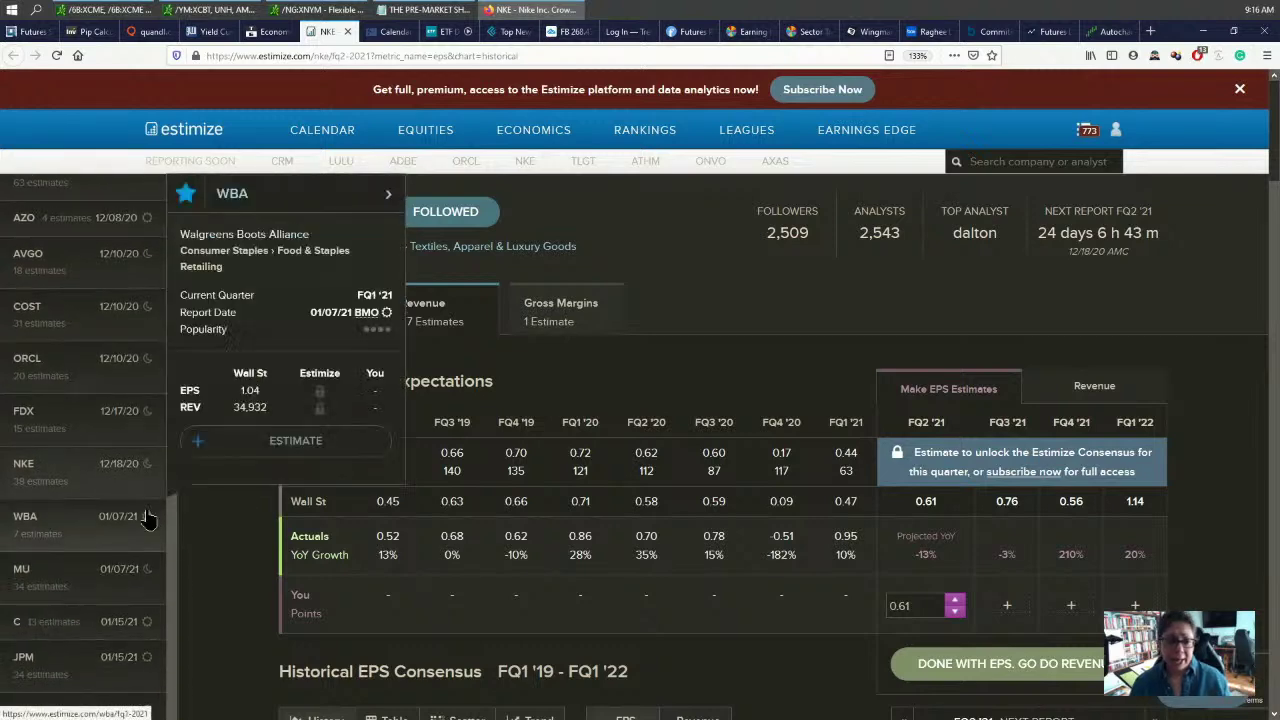
{"action": "scroll", "coordinate": [147, 517], "scroll_direction": "down", "scroll_amount": 1}
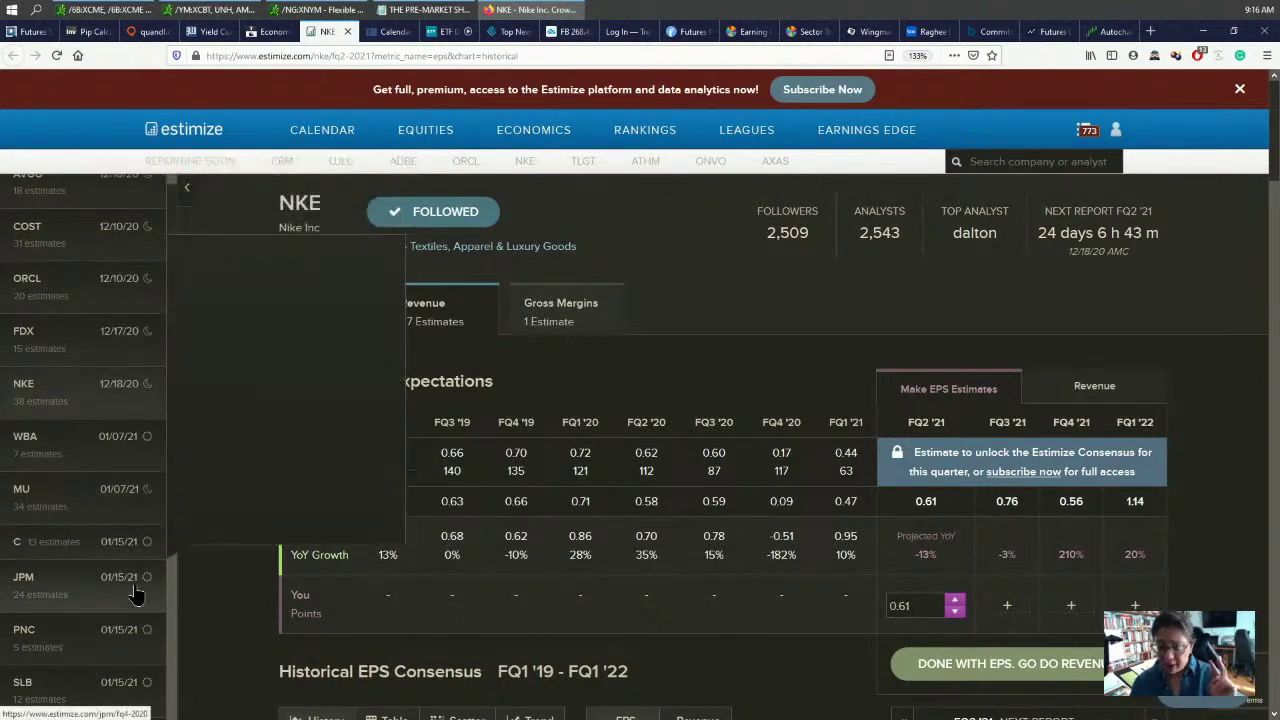
{"action": "mouse_move", "coordinate": [135, 592]}
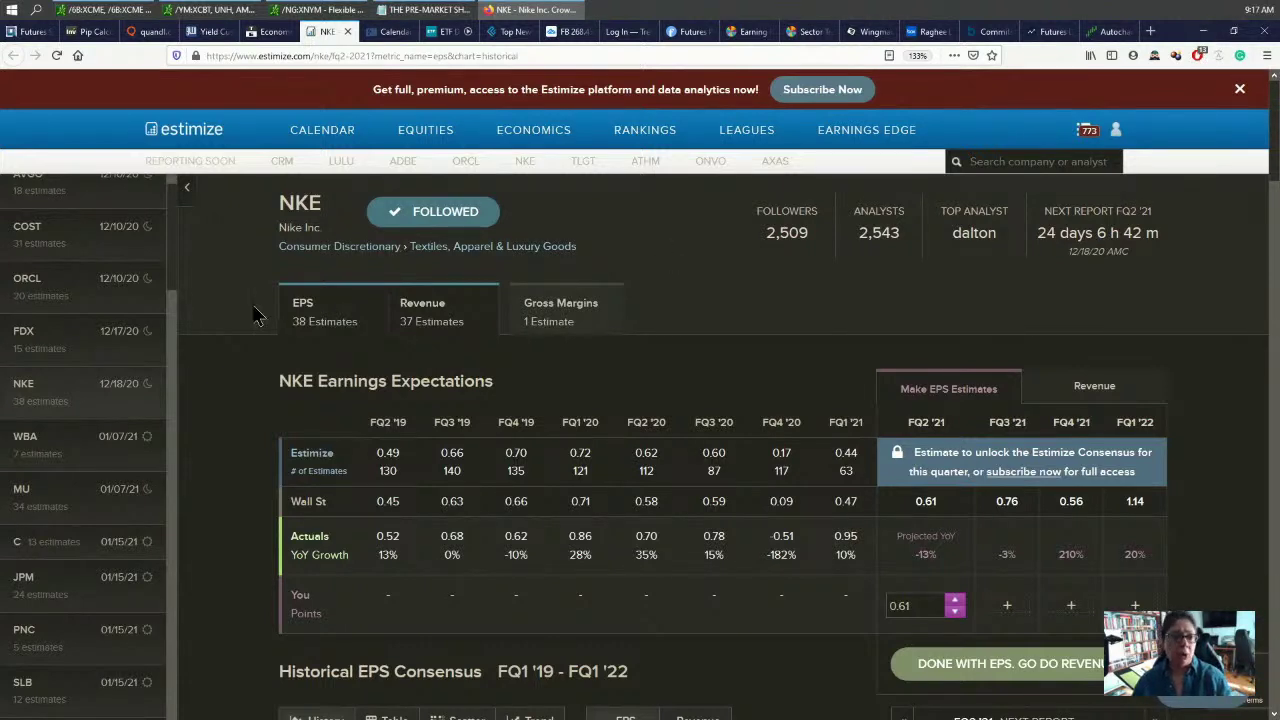
{"action": "mouse_move", "coordinate": [122, 343]}
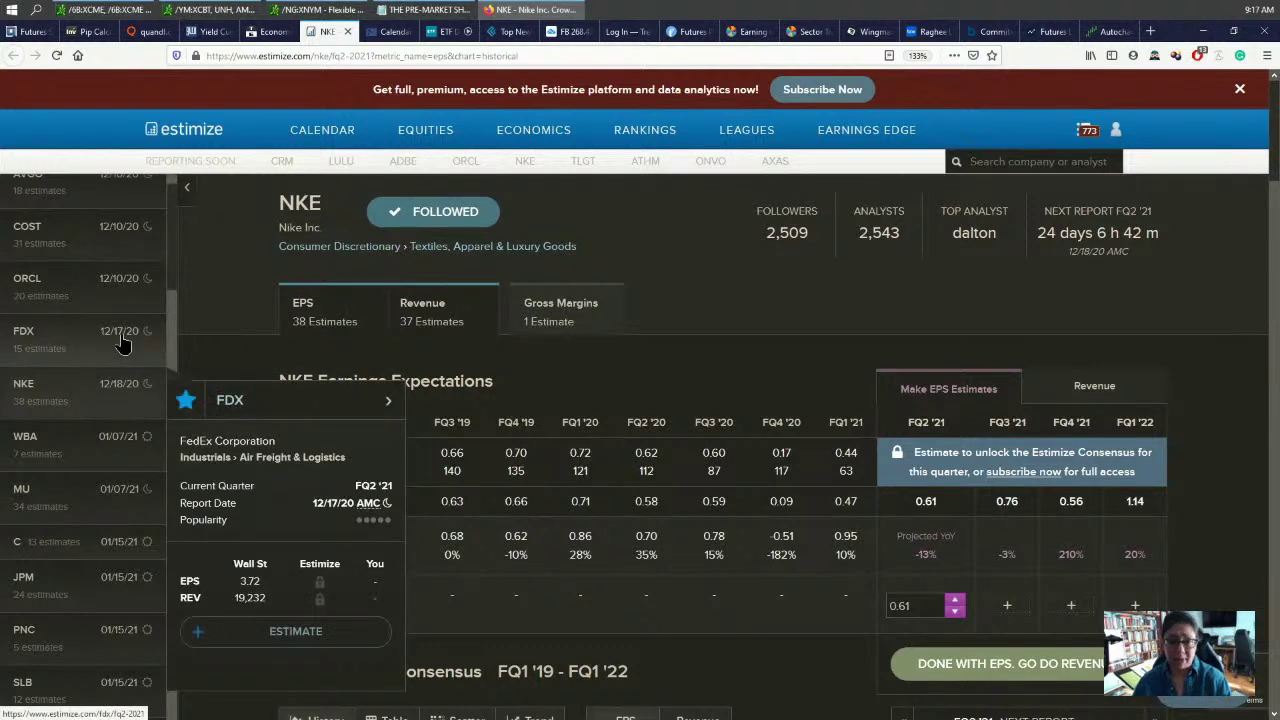
{"action": "left_click", "coordinate": [1203, 31]}
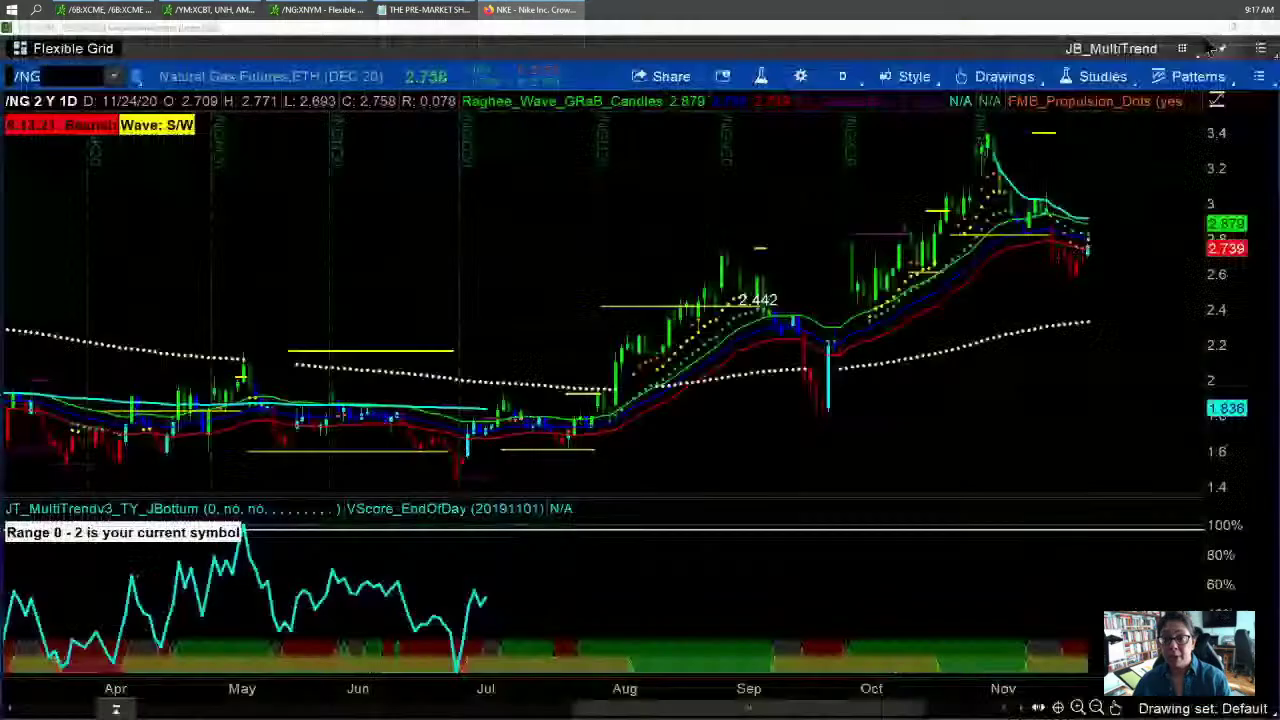
Switch the chart from Natural Gas futures to FedEx stock with symbol FDX
{"action": "left_click", "coordinate": [76, 74]}
{"action": "type", "text": "FDX"}
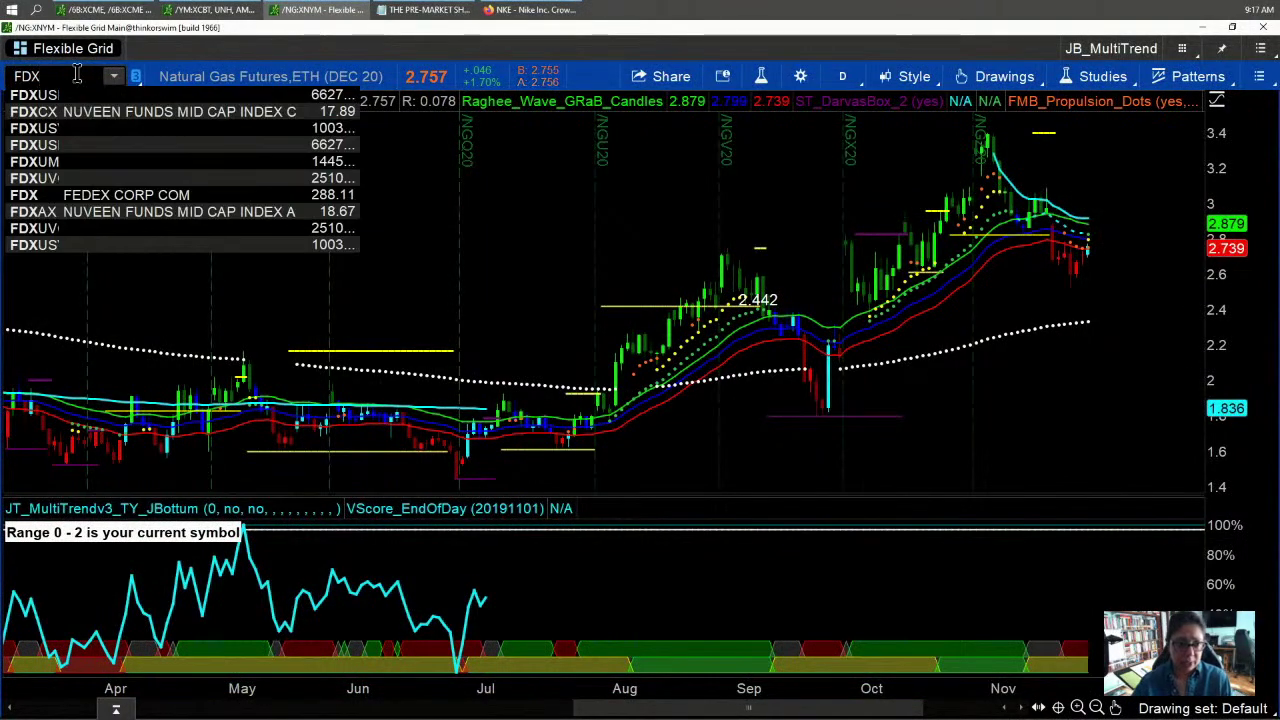
{"action": "key", "text": "Return"}
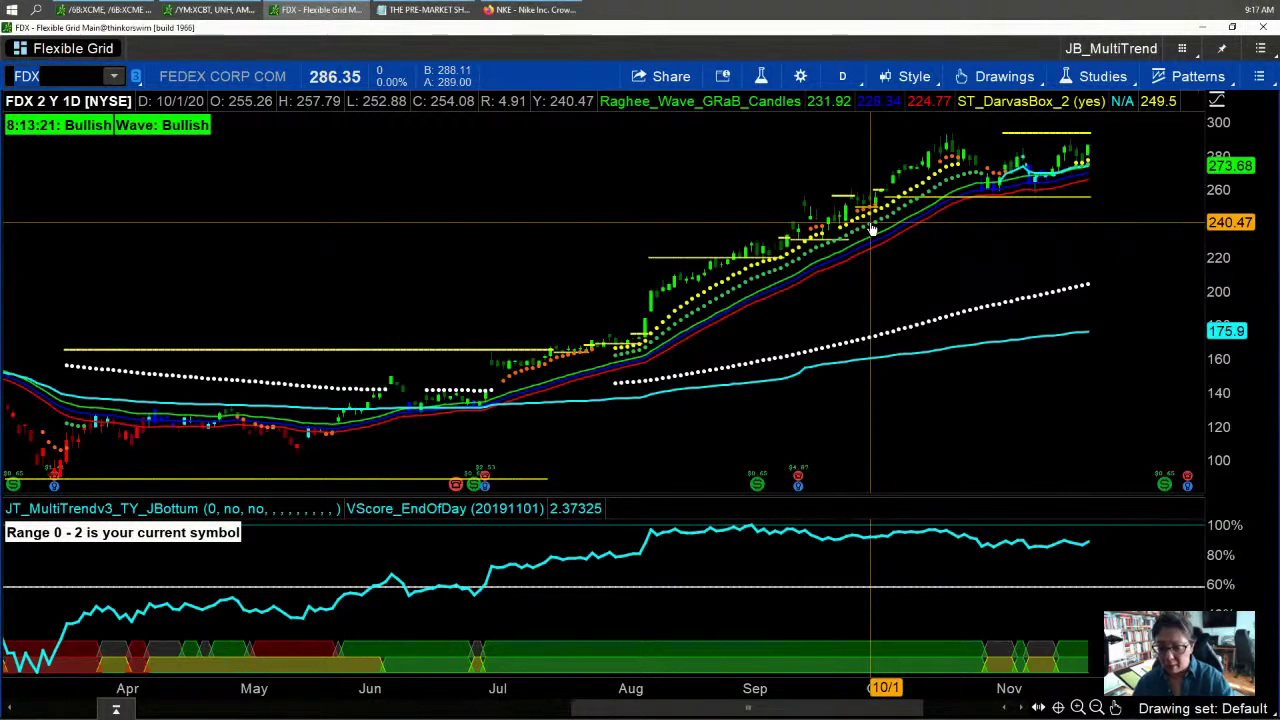
Chart the equity index futures one after another with symbols /ES, /NQ, /YM and /RTY, ending back on /NQ
{"action": "type", "text": "/ES"}
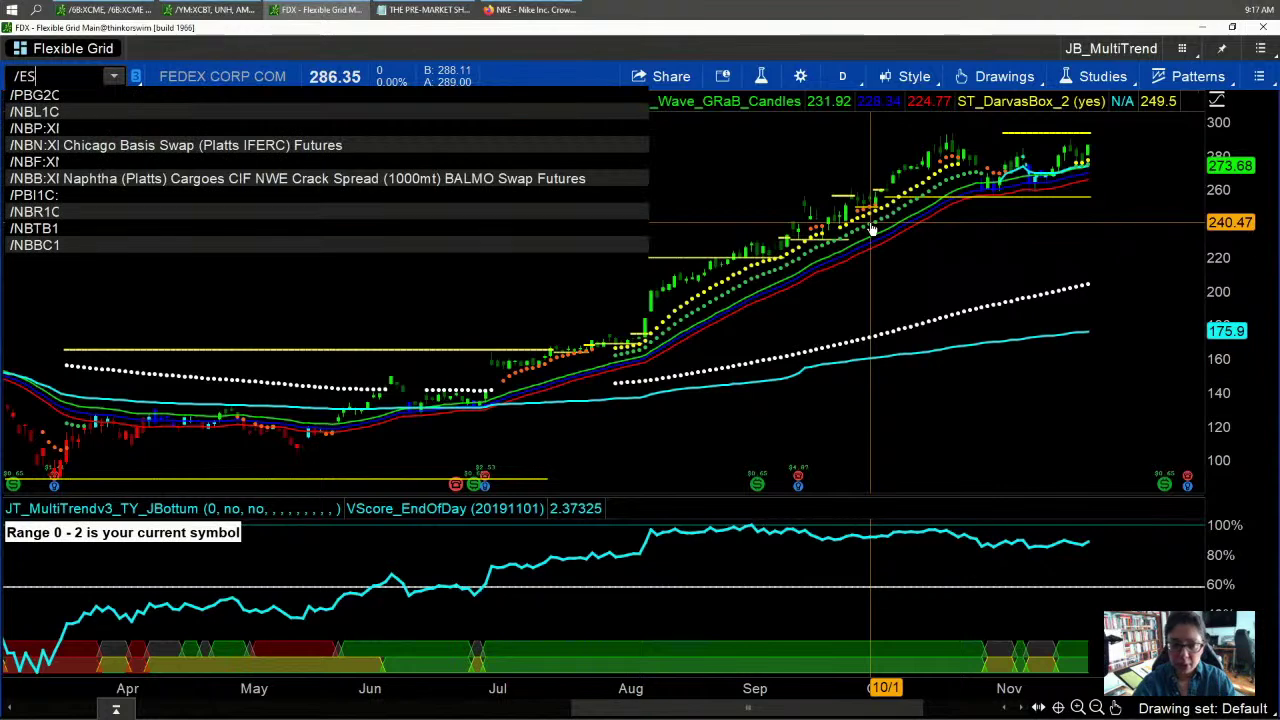
{"action": "key", "text": "Return"}
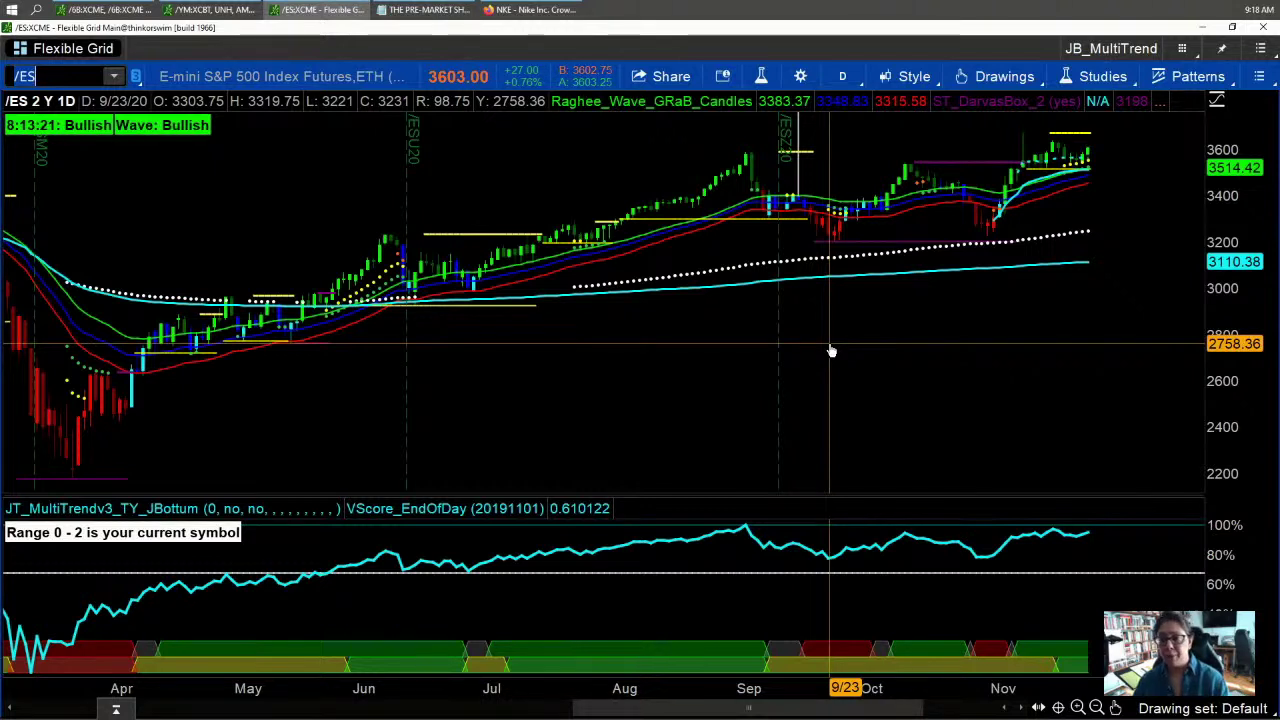
{"action": "type", "text": "/NQ"}
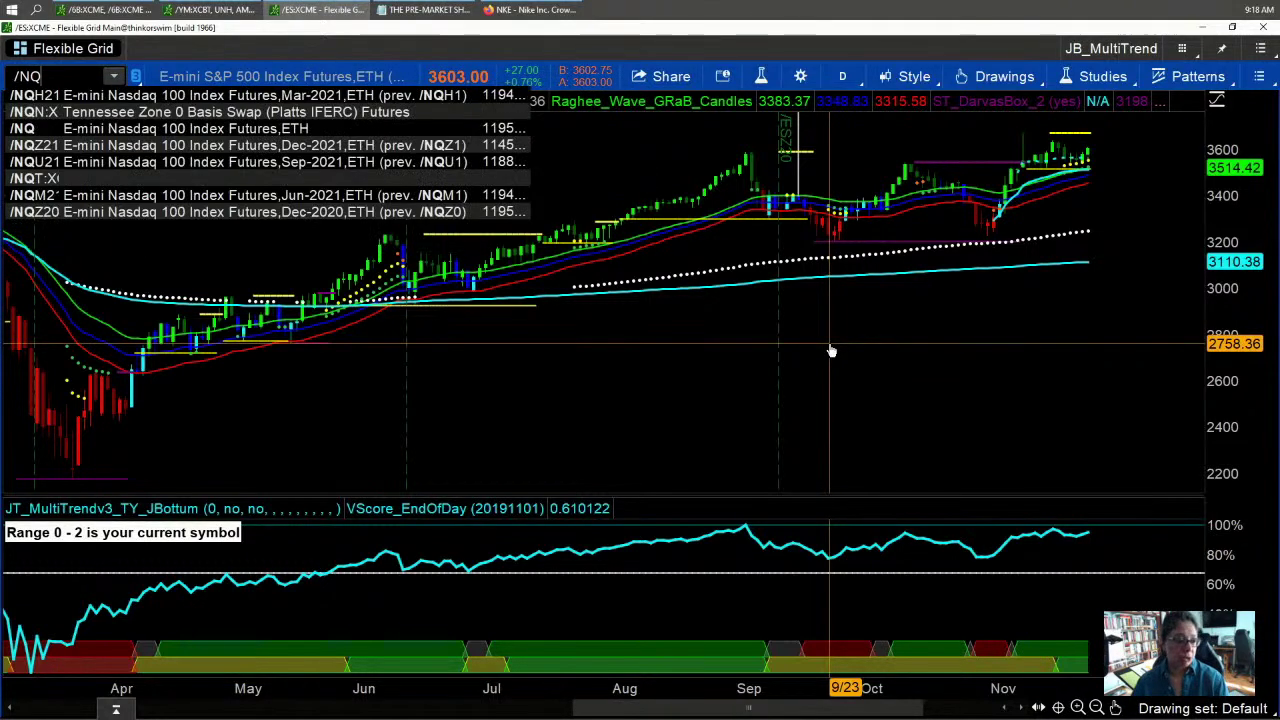
{"action": "key", "text": "Return"}
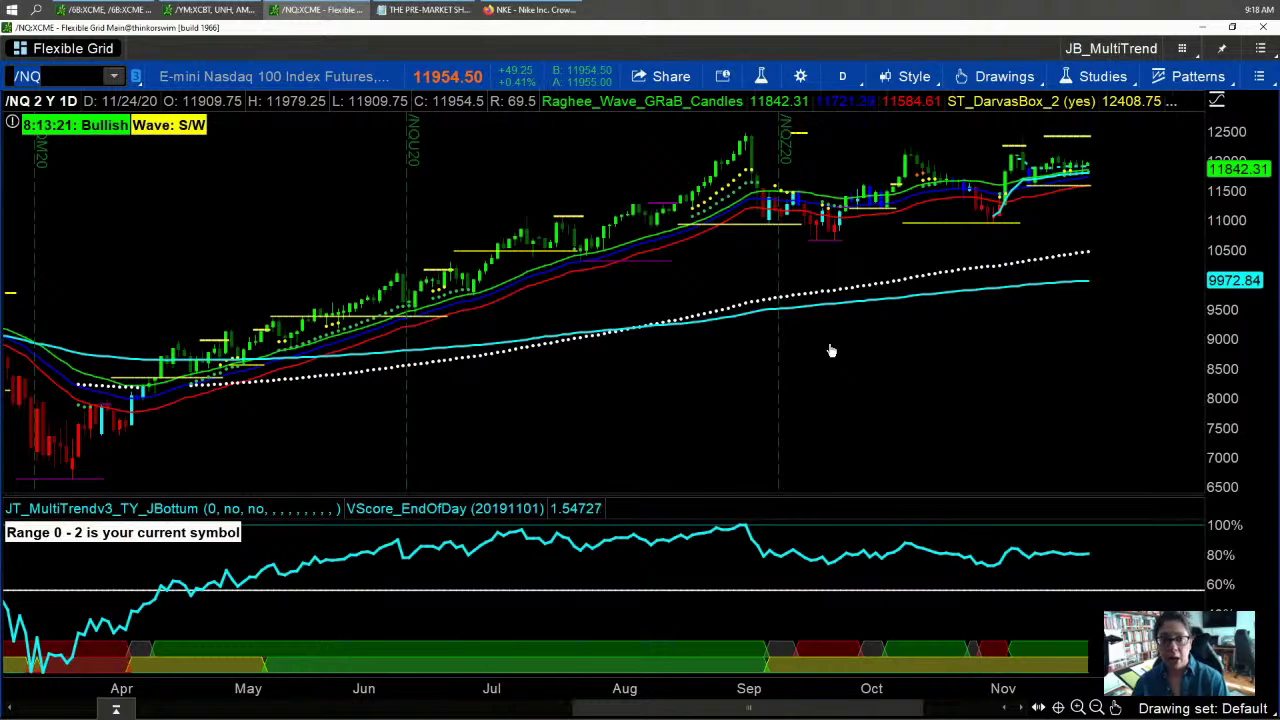
{"action": "type", "text": "/YM"}
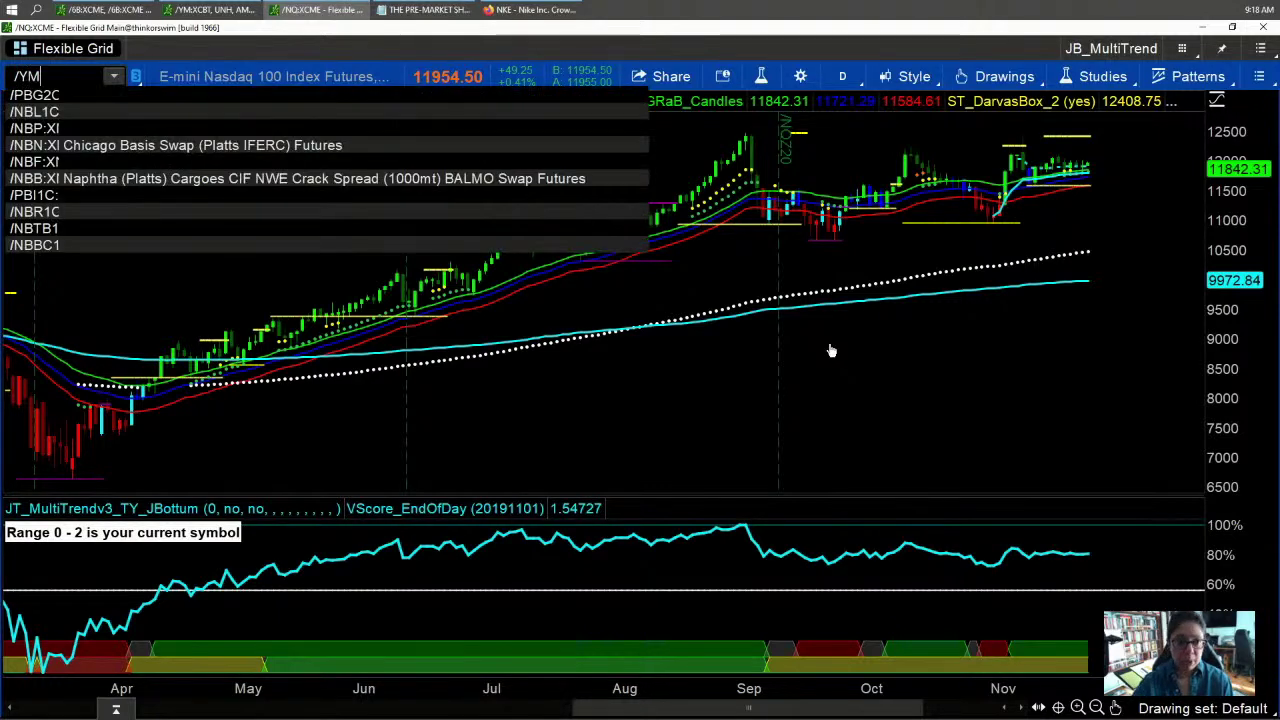
{"action": "key", "text": "Return"}
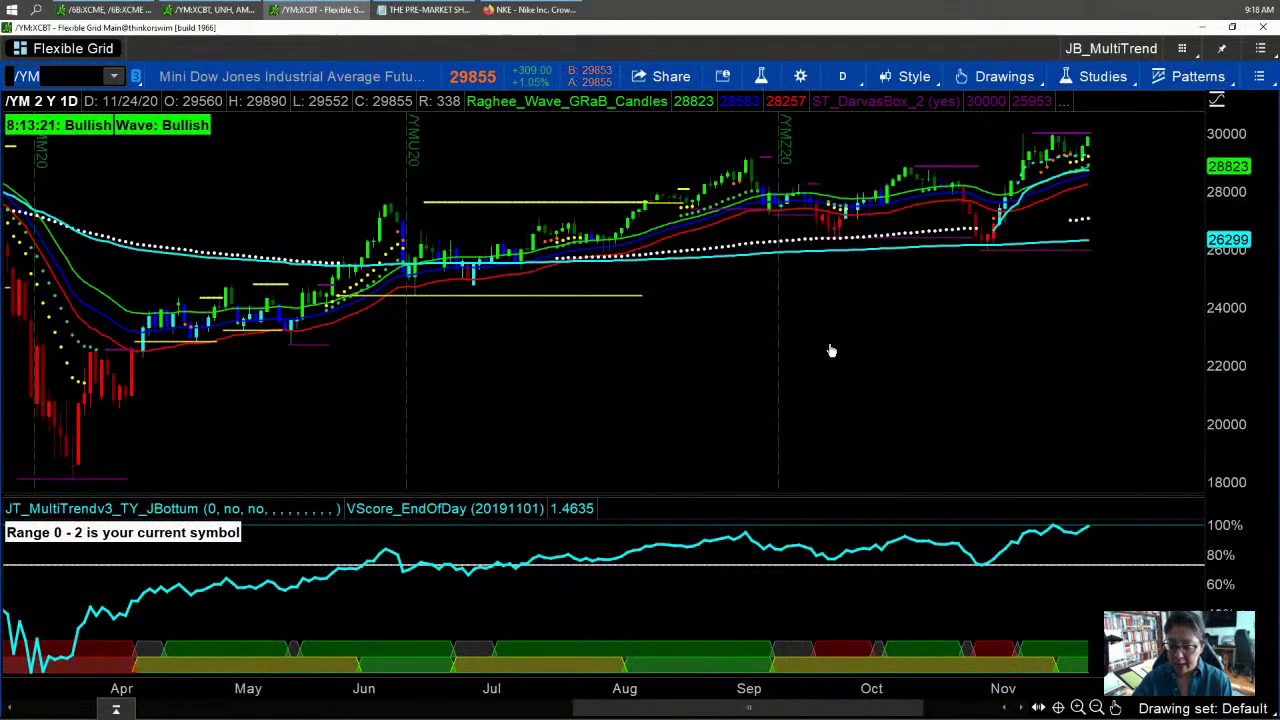
{"action": "type", "text": "/RTY"}
{"action": "key", "text": "Return"}
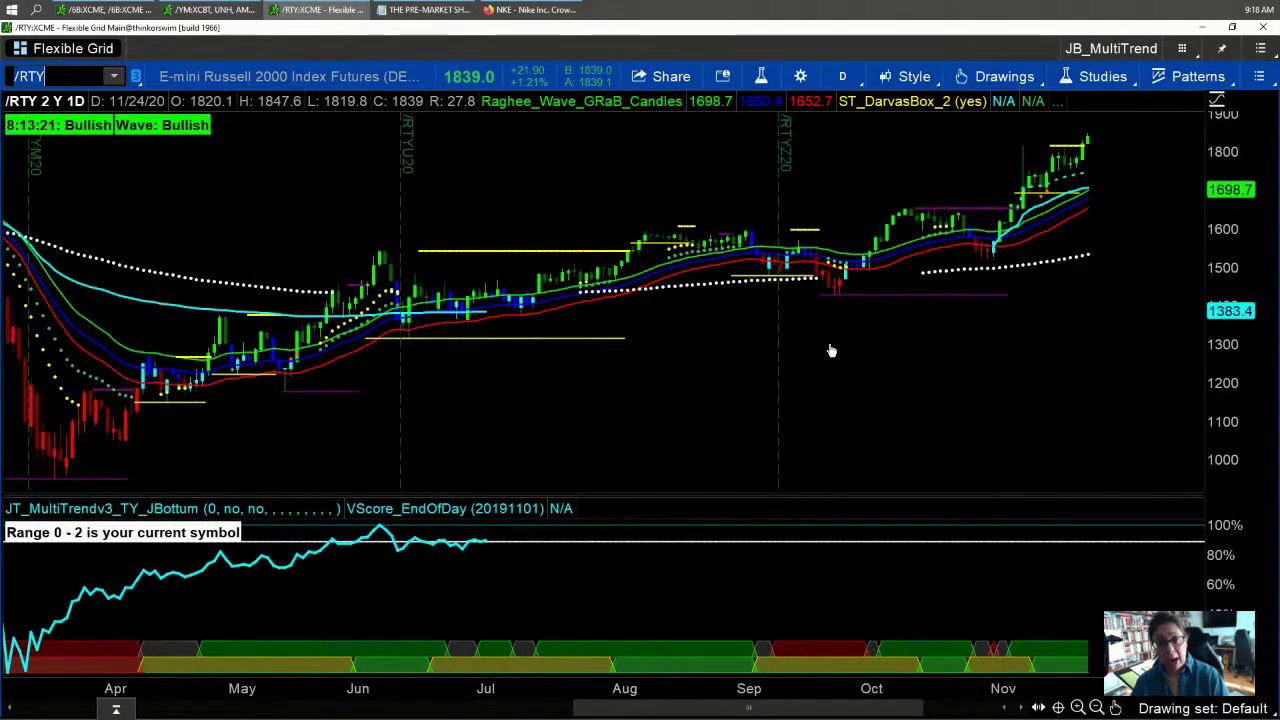
{"action": "type", "text": "/NQ"}
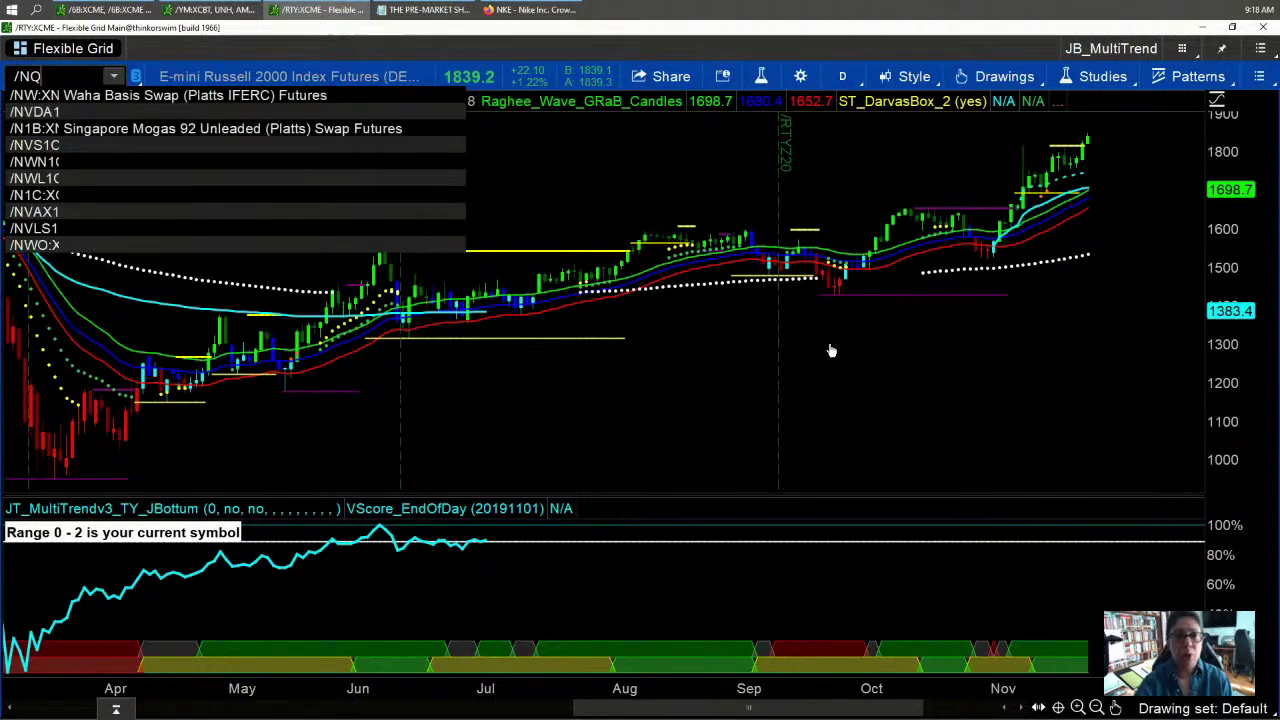
{"action": "key", "text": "Return"}
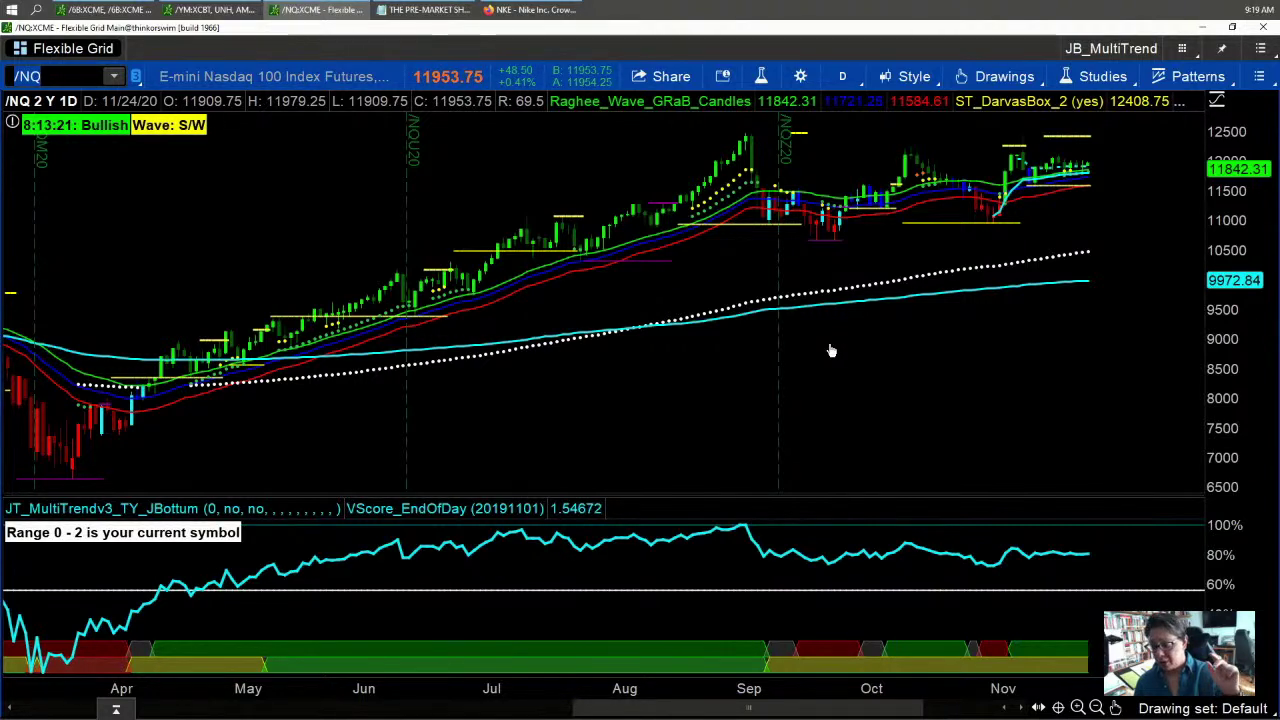
Chart the health care sector ETF XLV, followed by the financial sector ETF XLF
{"action": "type", "text": "XLV"}
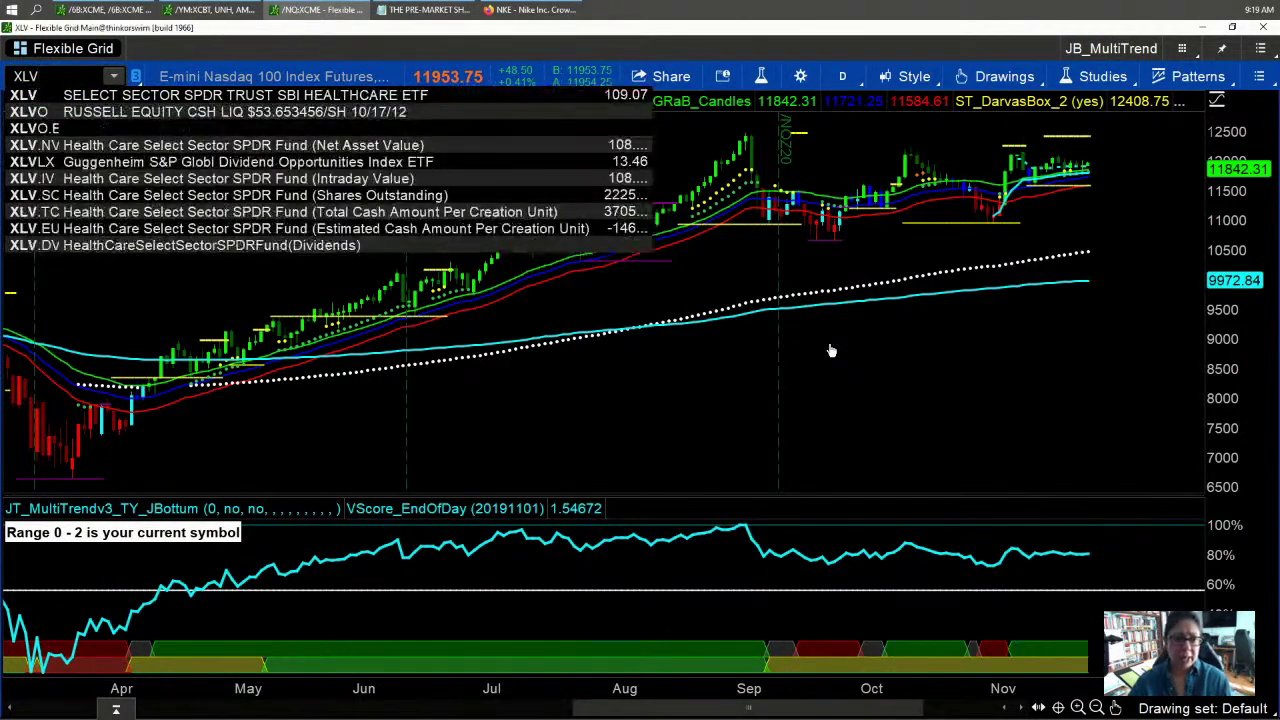
{"action": "key", "text": "Return"}
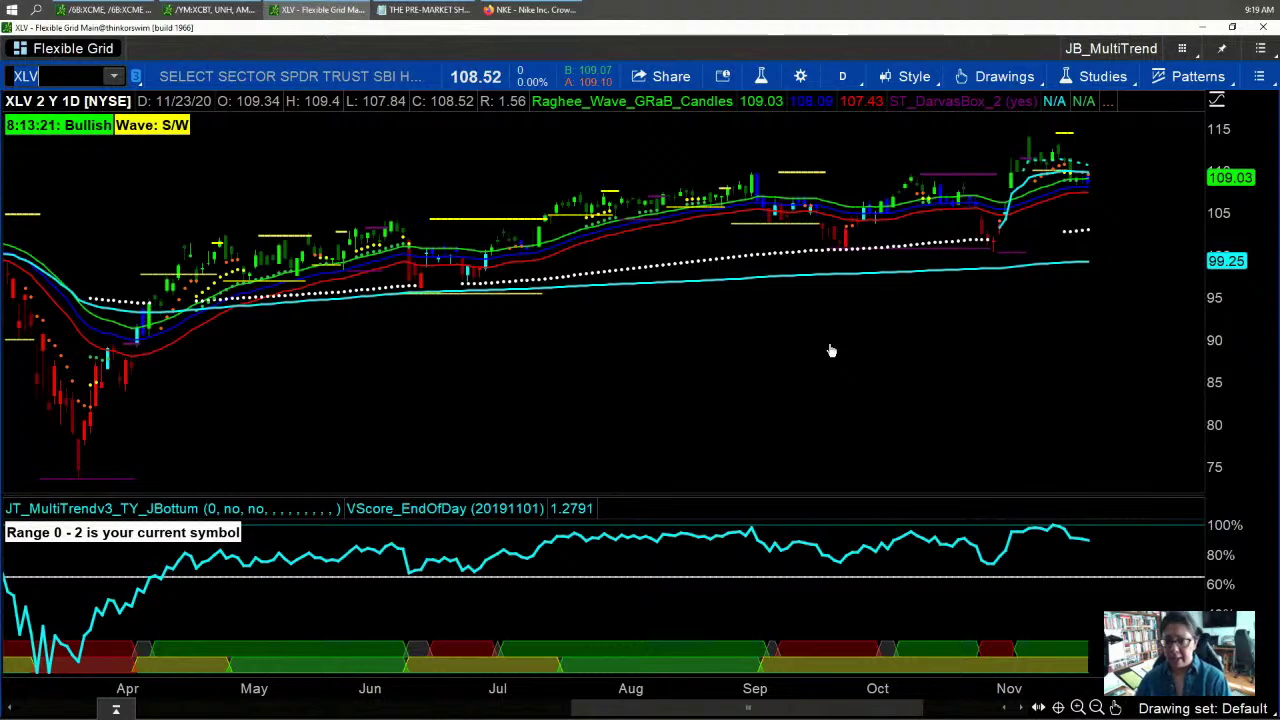
{"action": "type", "text": "XLF"}
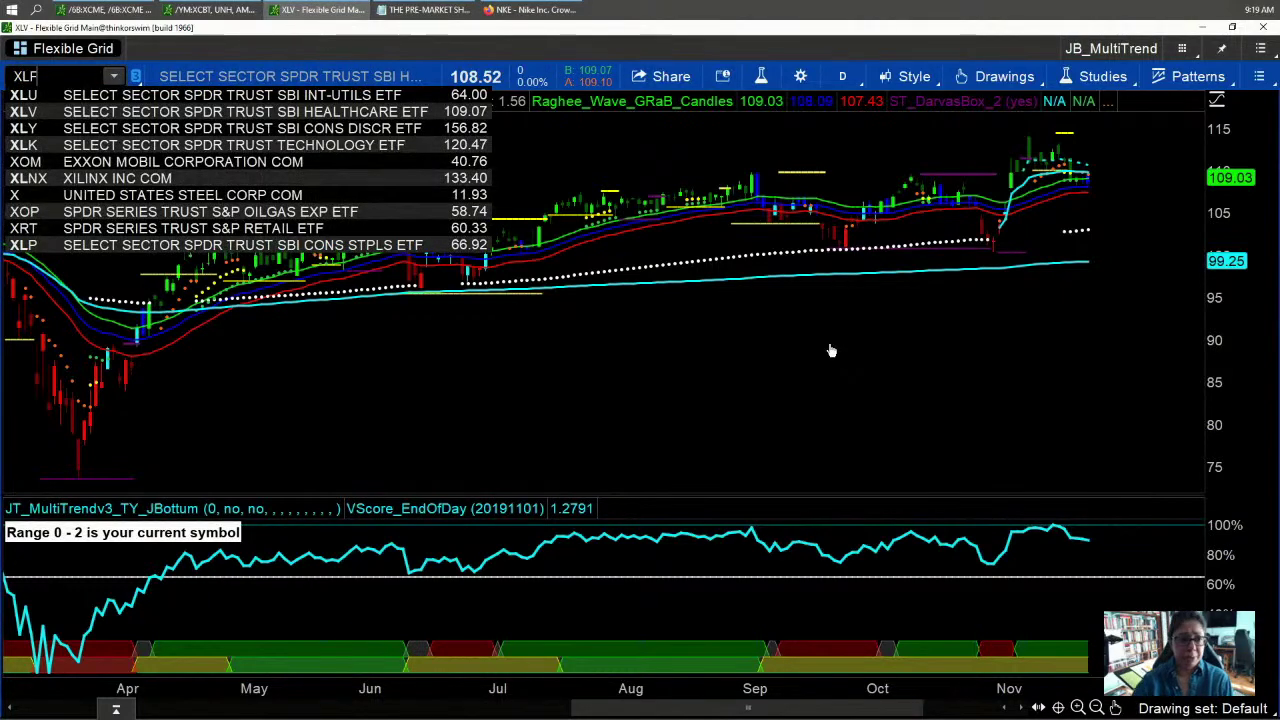
{"action": "key", "text": "Return"}
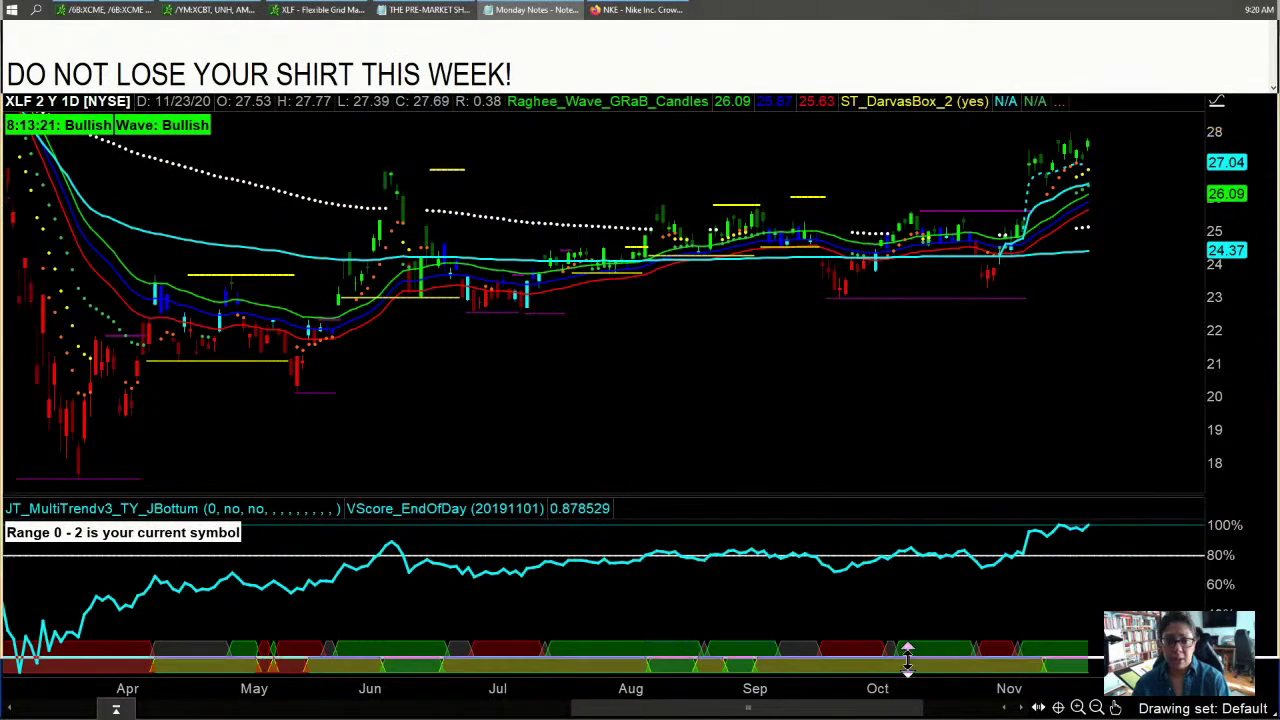
Bring up the Monday Notes text file over the XLF chart and adjust the height of its window
{"action": "left_click_drag", "start_coordinate": [900, 580], "coordinate": [899, 608]}
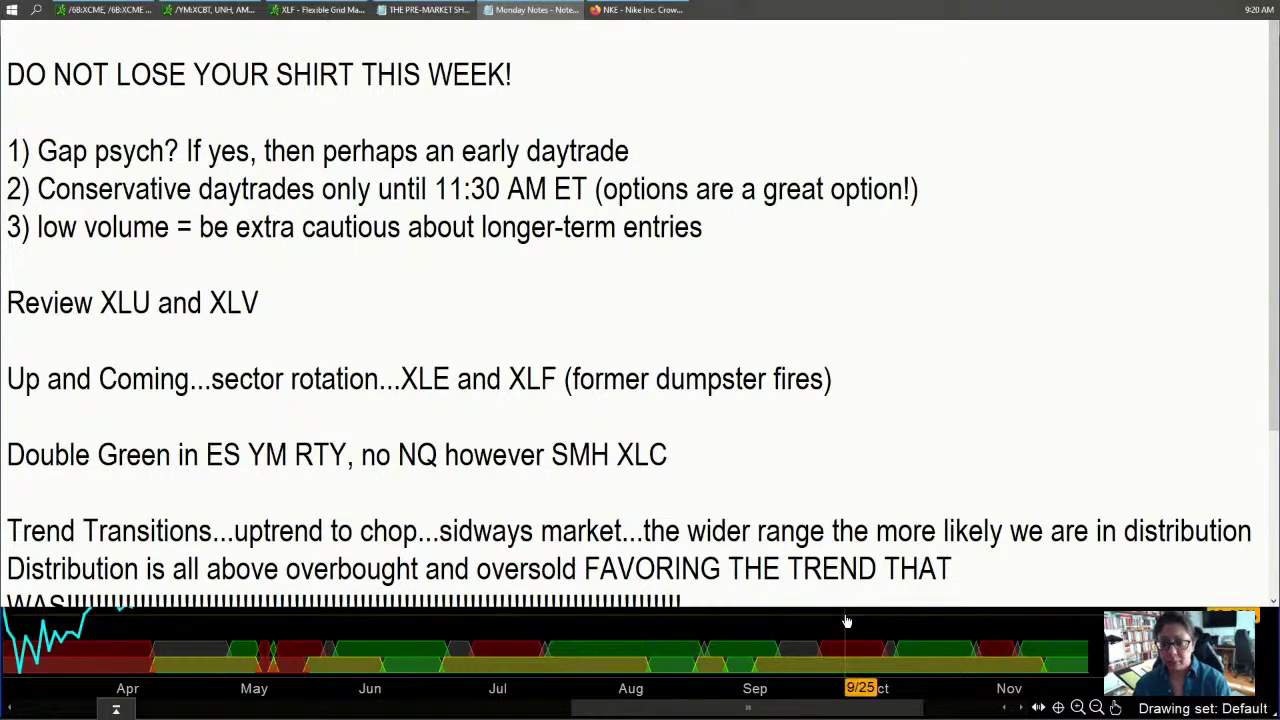
{"action": "left_click_drag", "start_coordinate": [838, 607], "coordinate": [838, 652]}
{"action": "left_click", "coordinate": [822, 516]}
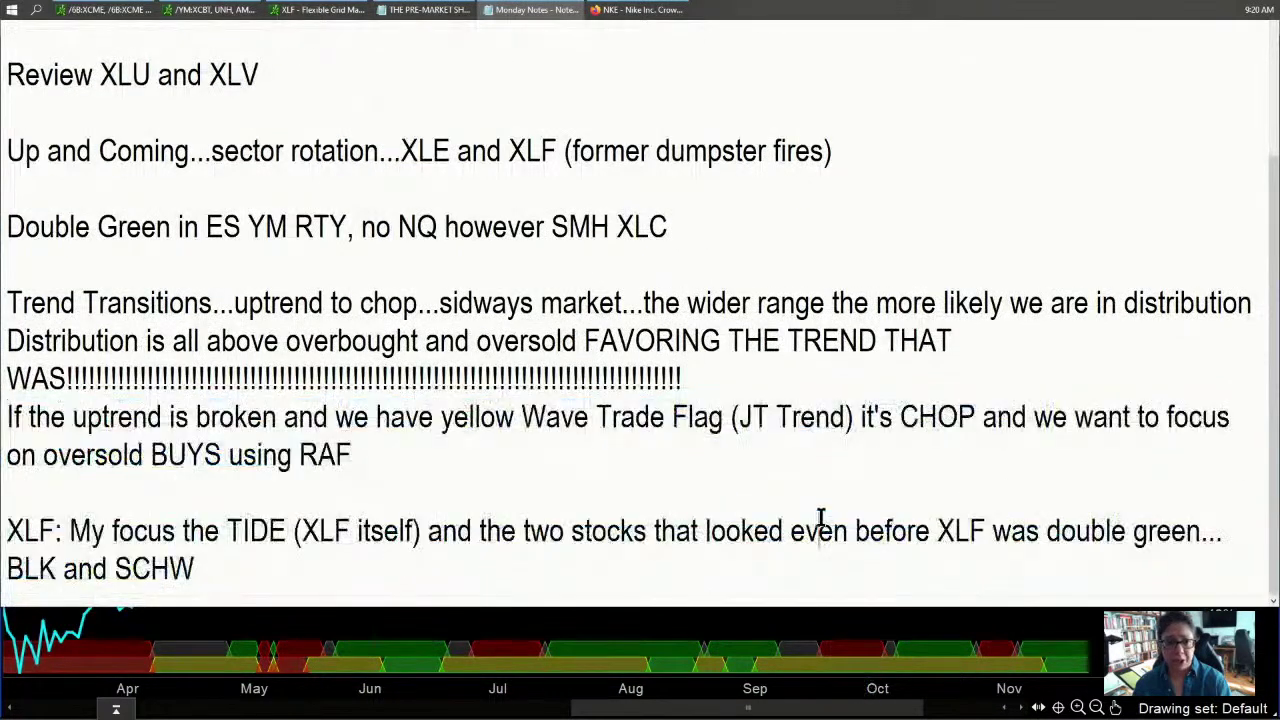
Look through the Monday Notes and highlight the closing XLF paragraph about the TIDE, BLK and SCHW
{"action": "scroll", "coordinate": [820, 520], "scroll_direction": "up", "scroll_amount": 2}
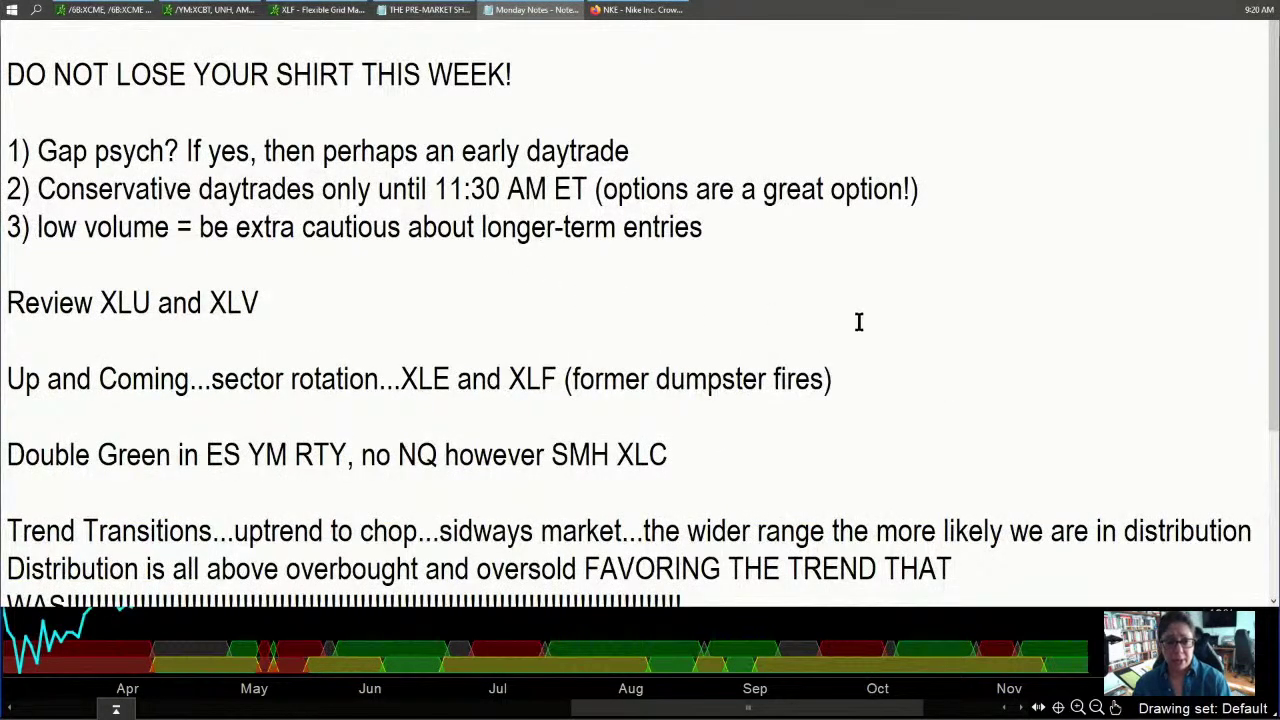
{"action": "scroll", "coordinate": [857, 322], "scroll_direction": "down", "scroll_amount": 2}
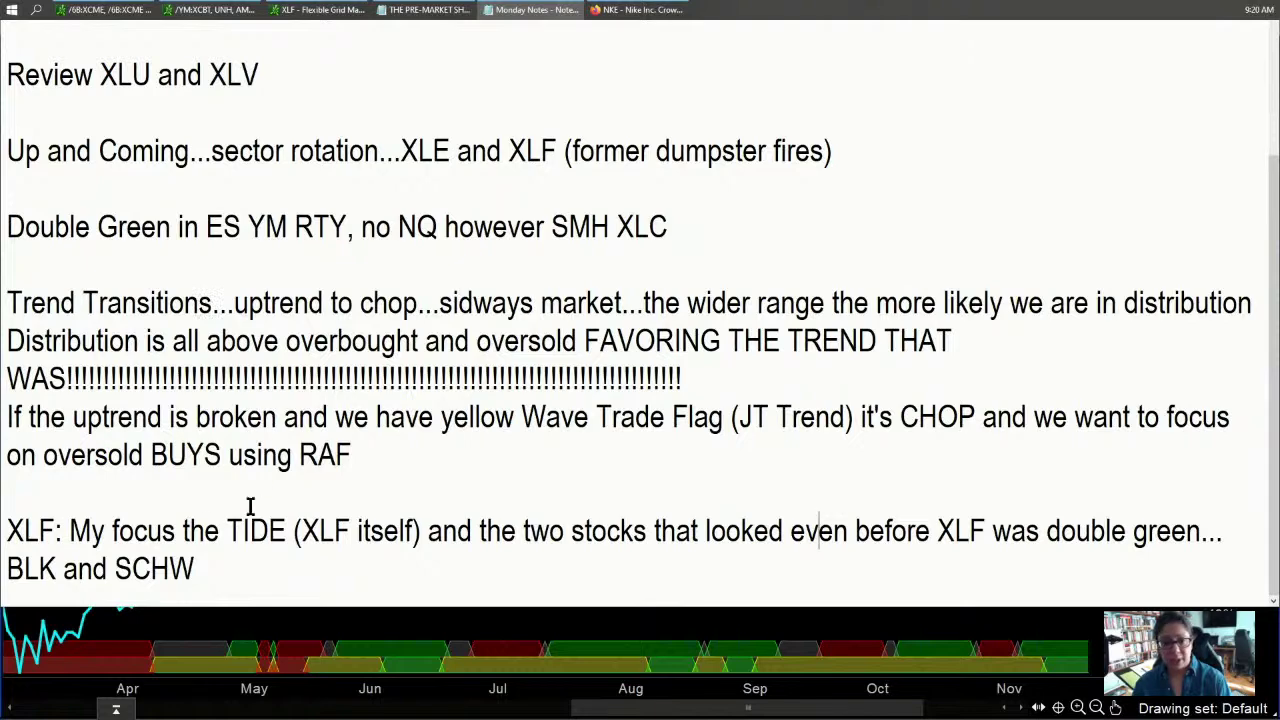
{"action": "left_click_drag", "start_coordinate": [200, 572], "coordinate": [9, 533]}
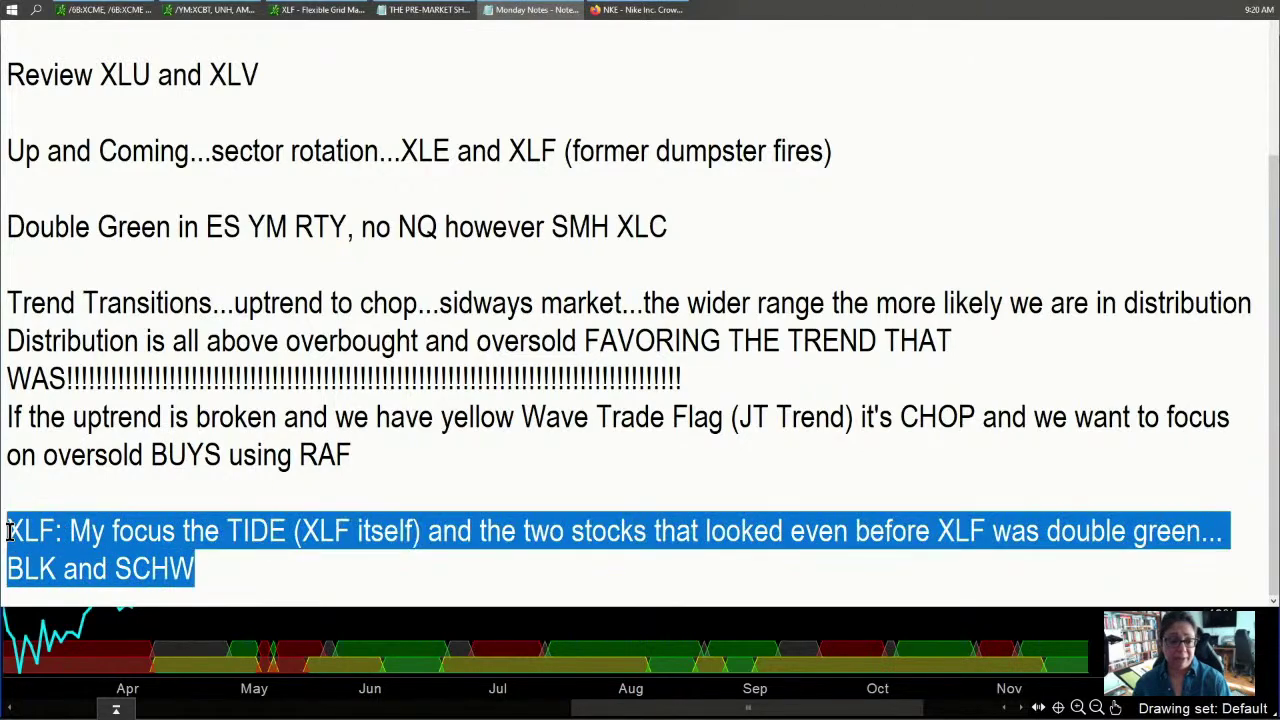